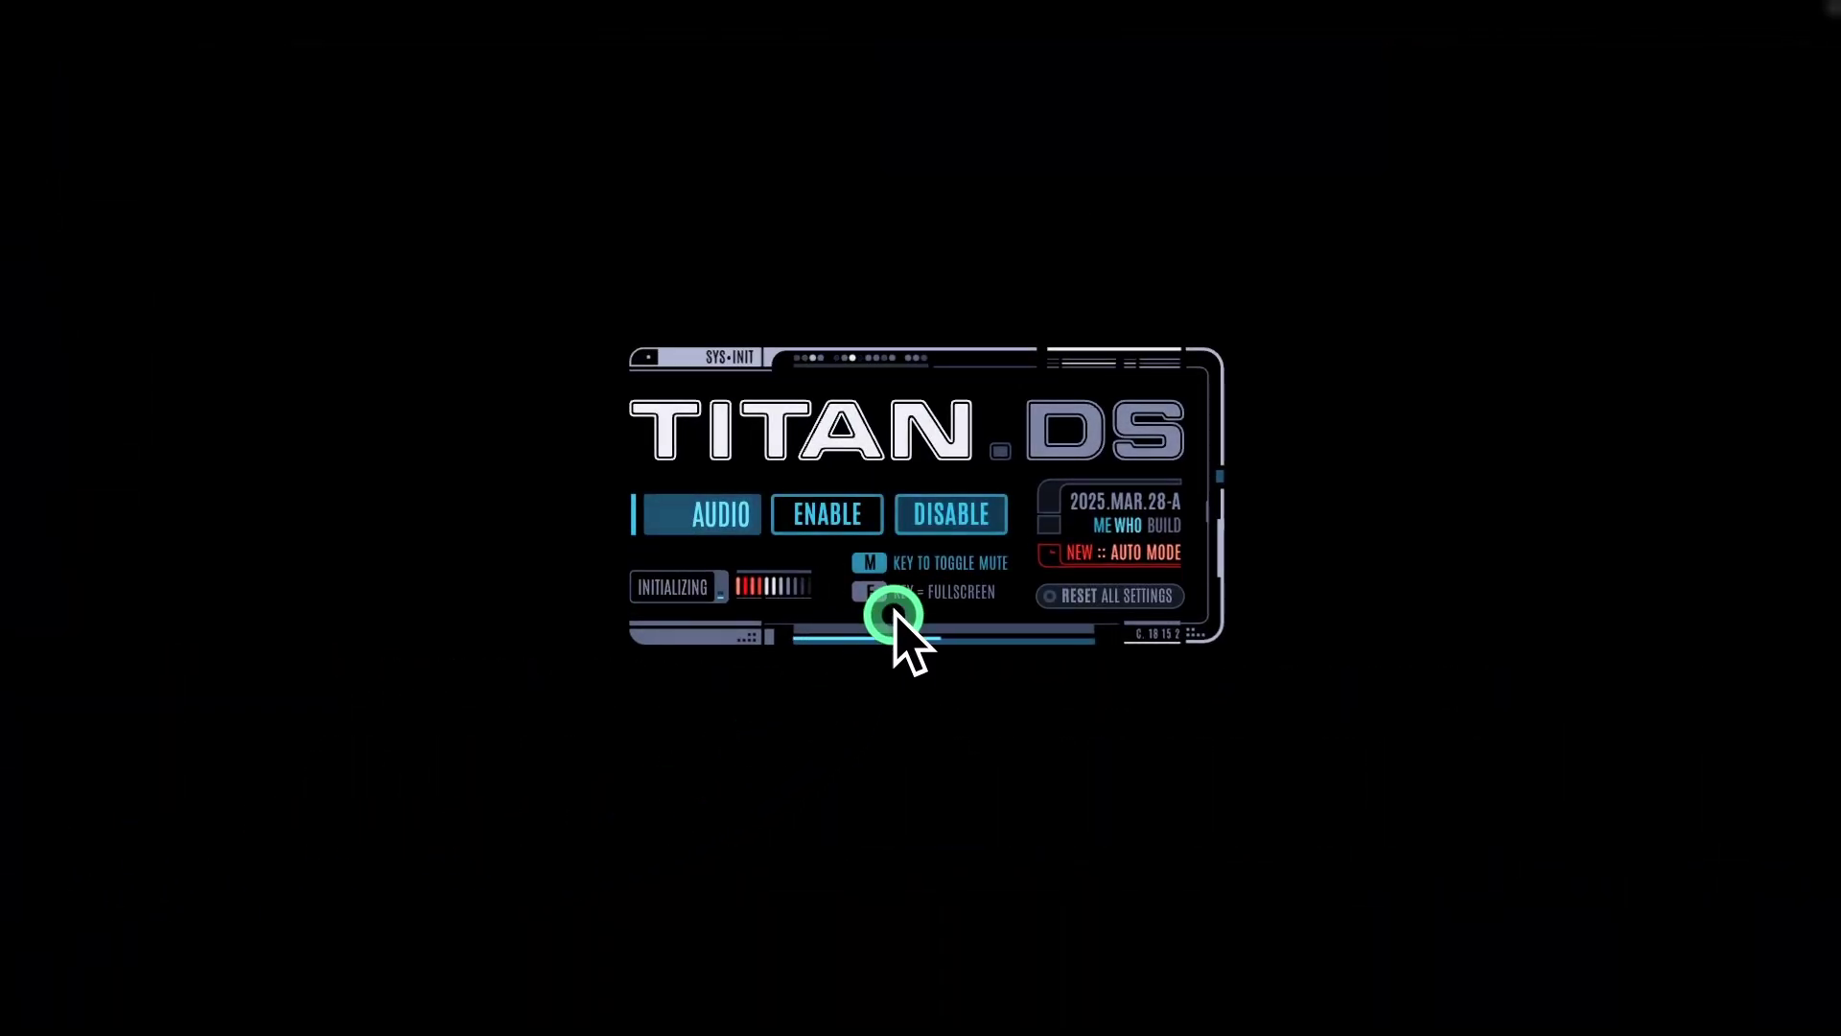
Enable AUDIO on the start prompt so the full LCARS dashboard loads.
left_click(875, 526)
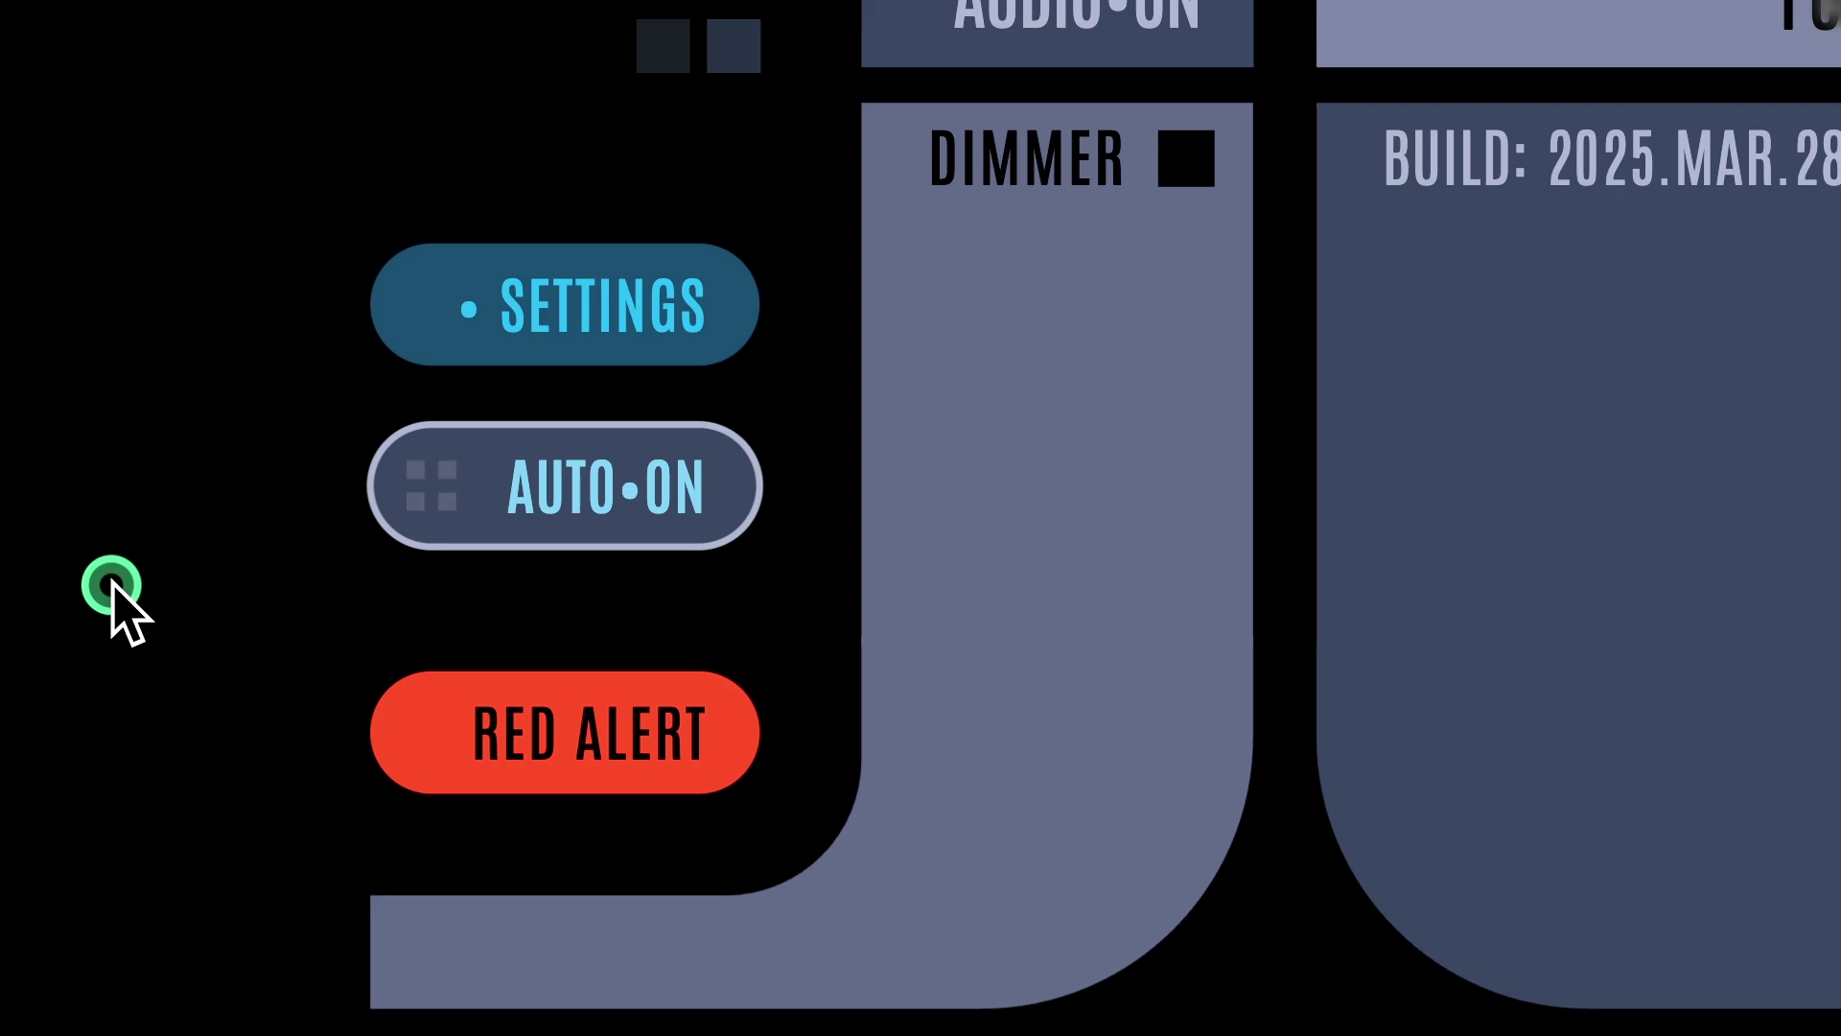
Cycle auto mode through AUTO•ON and AUTO•OFF, finishing on AUTO•IDLE.
left_click(111, 584)
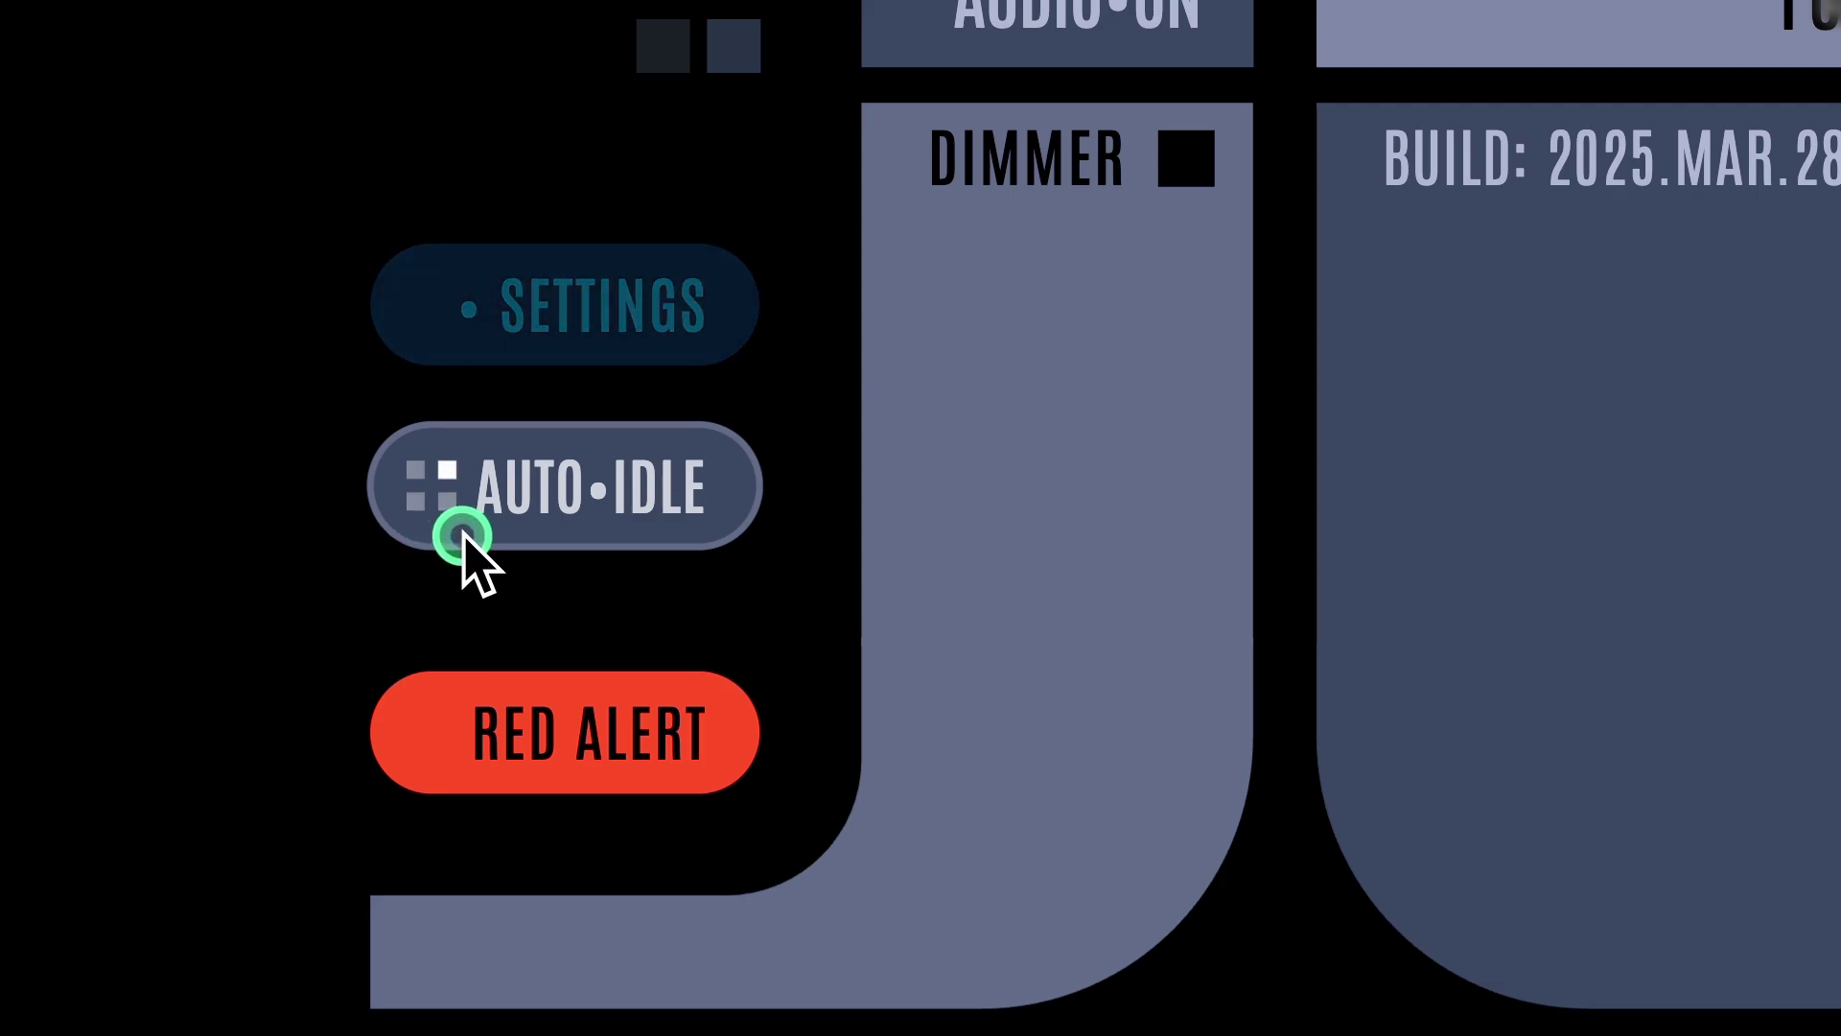
left_click(432, 492)
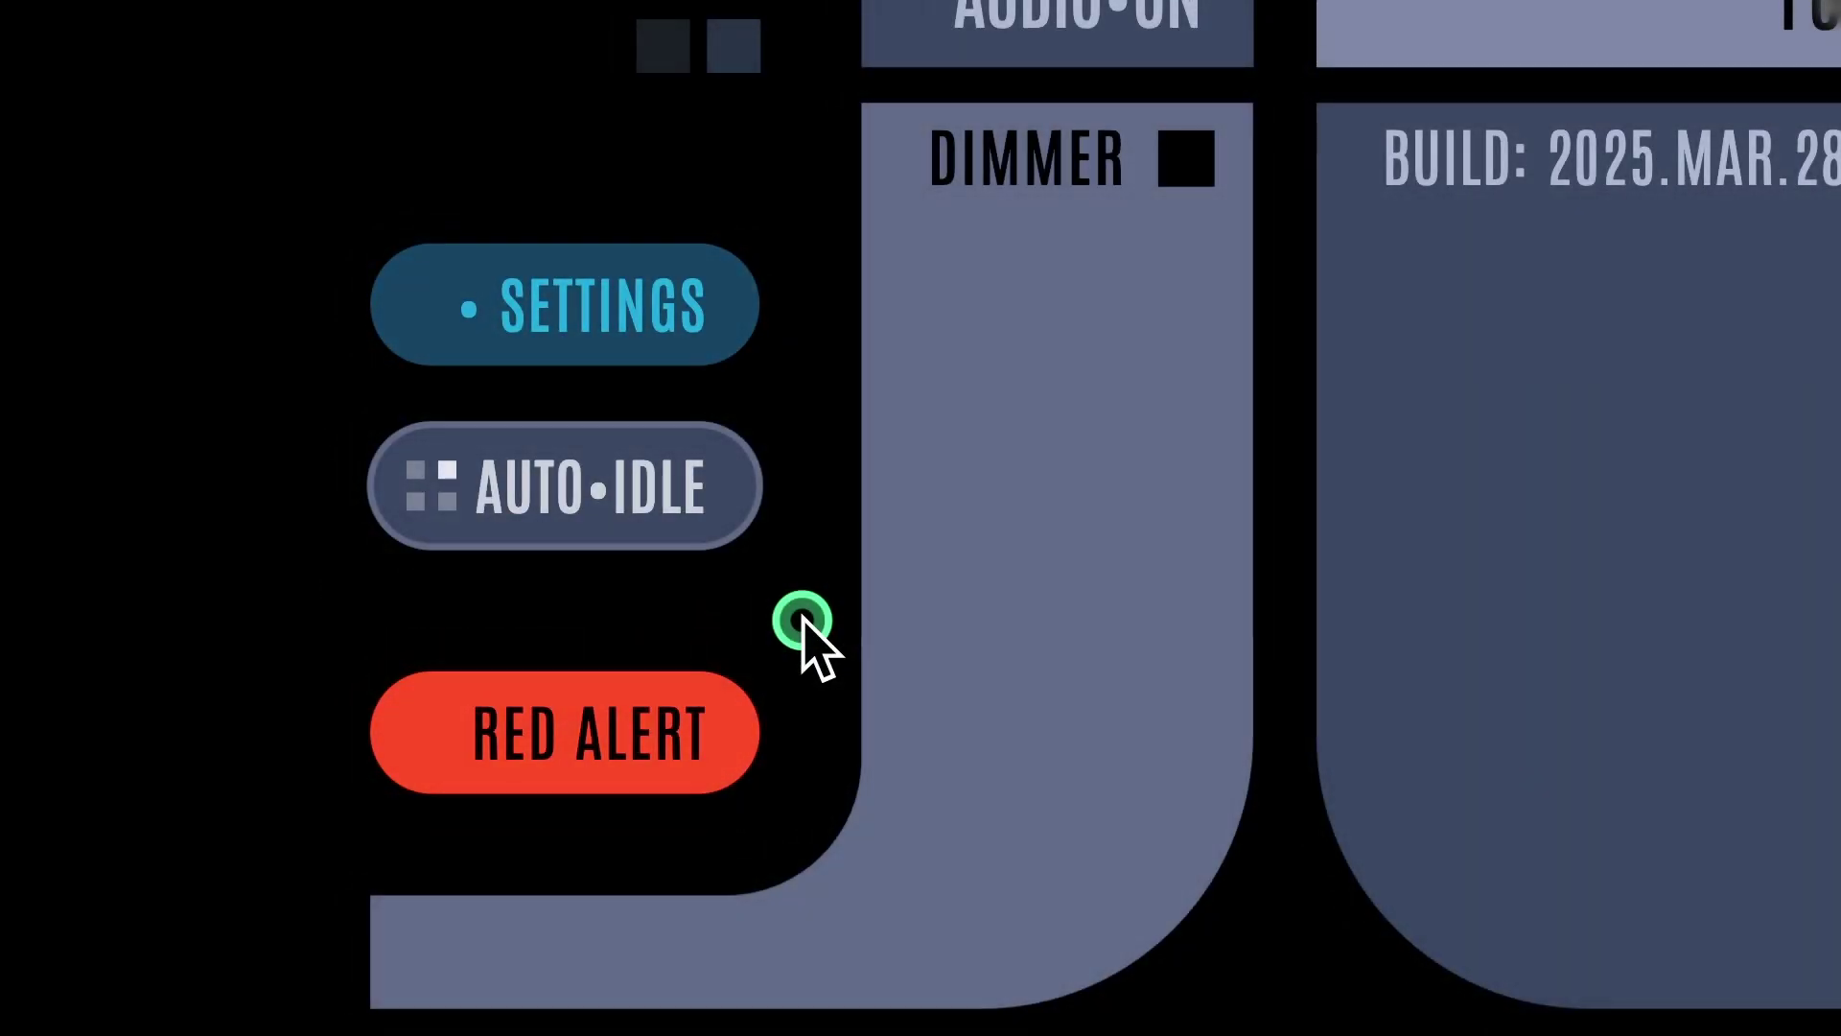
left_click(706, 505)
left_click(706, 506)
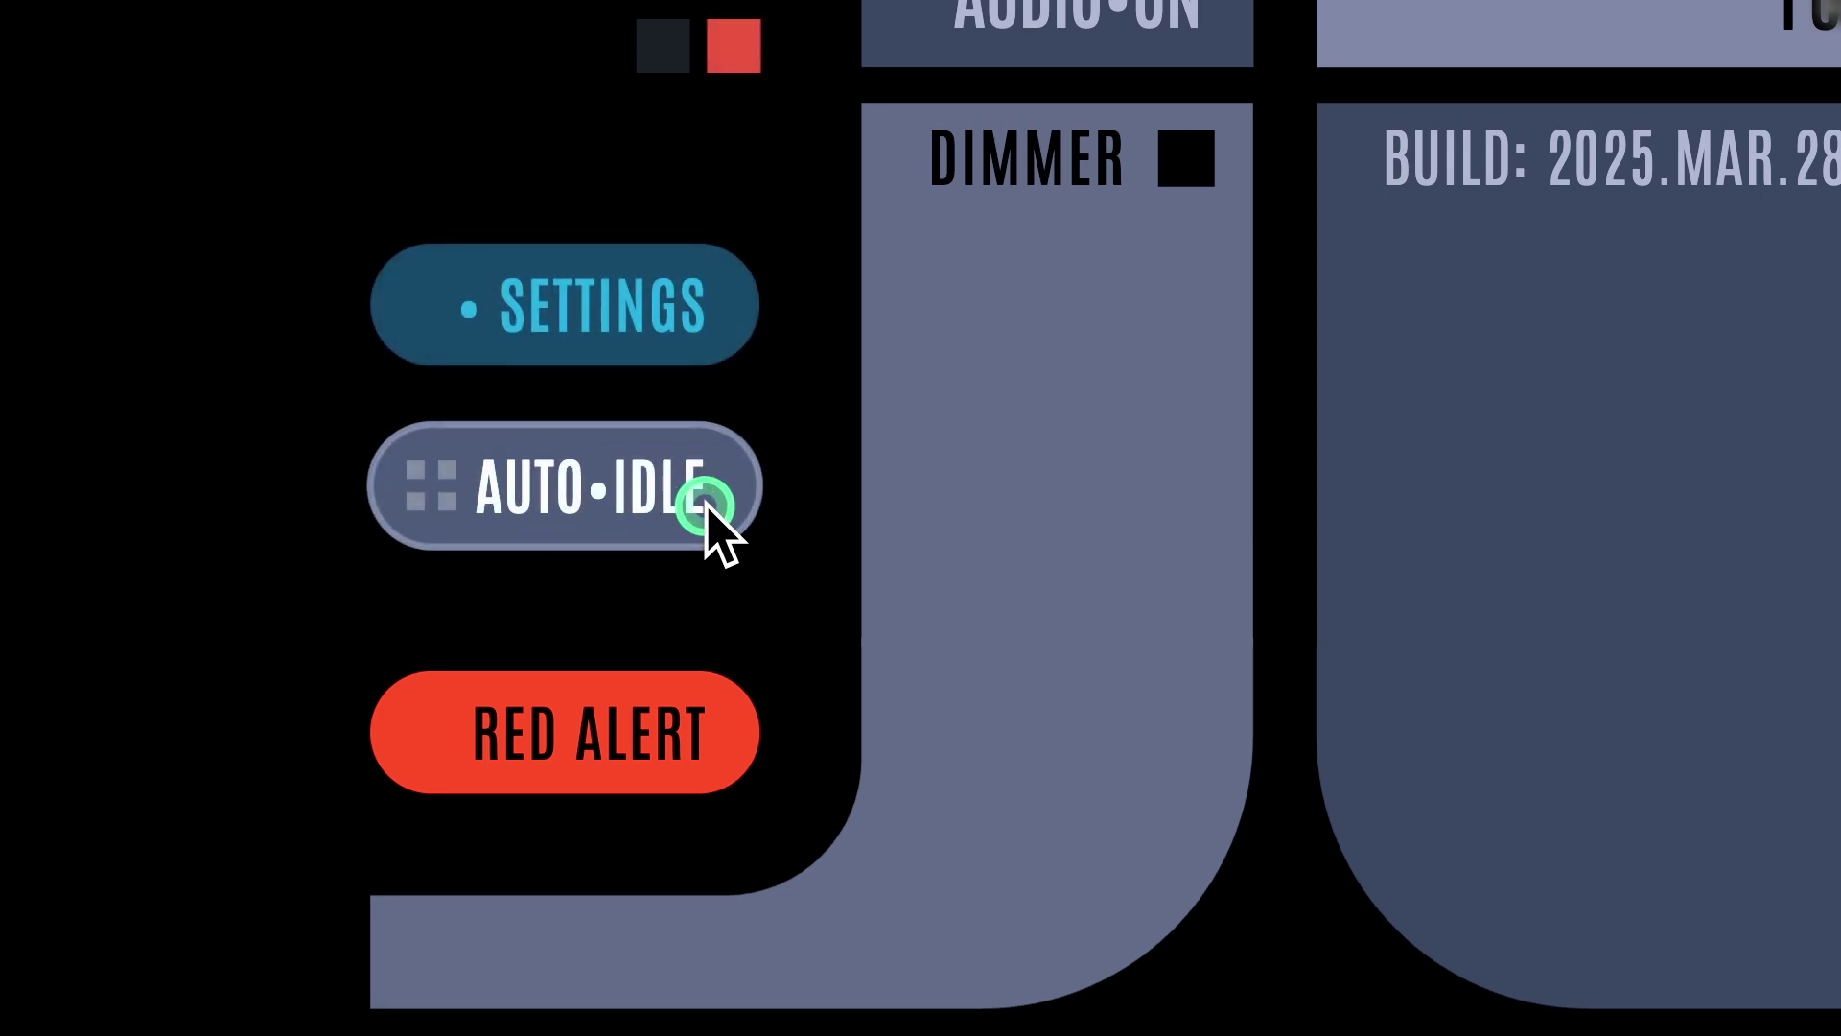
left_click(707, 506)
left_click(707, 507)
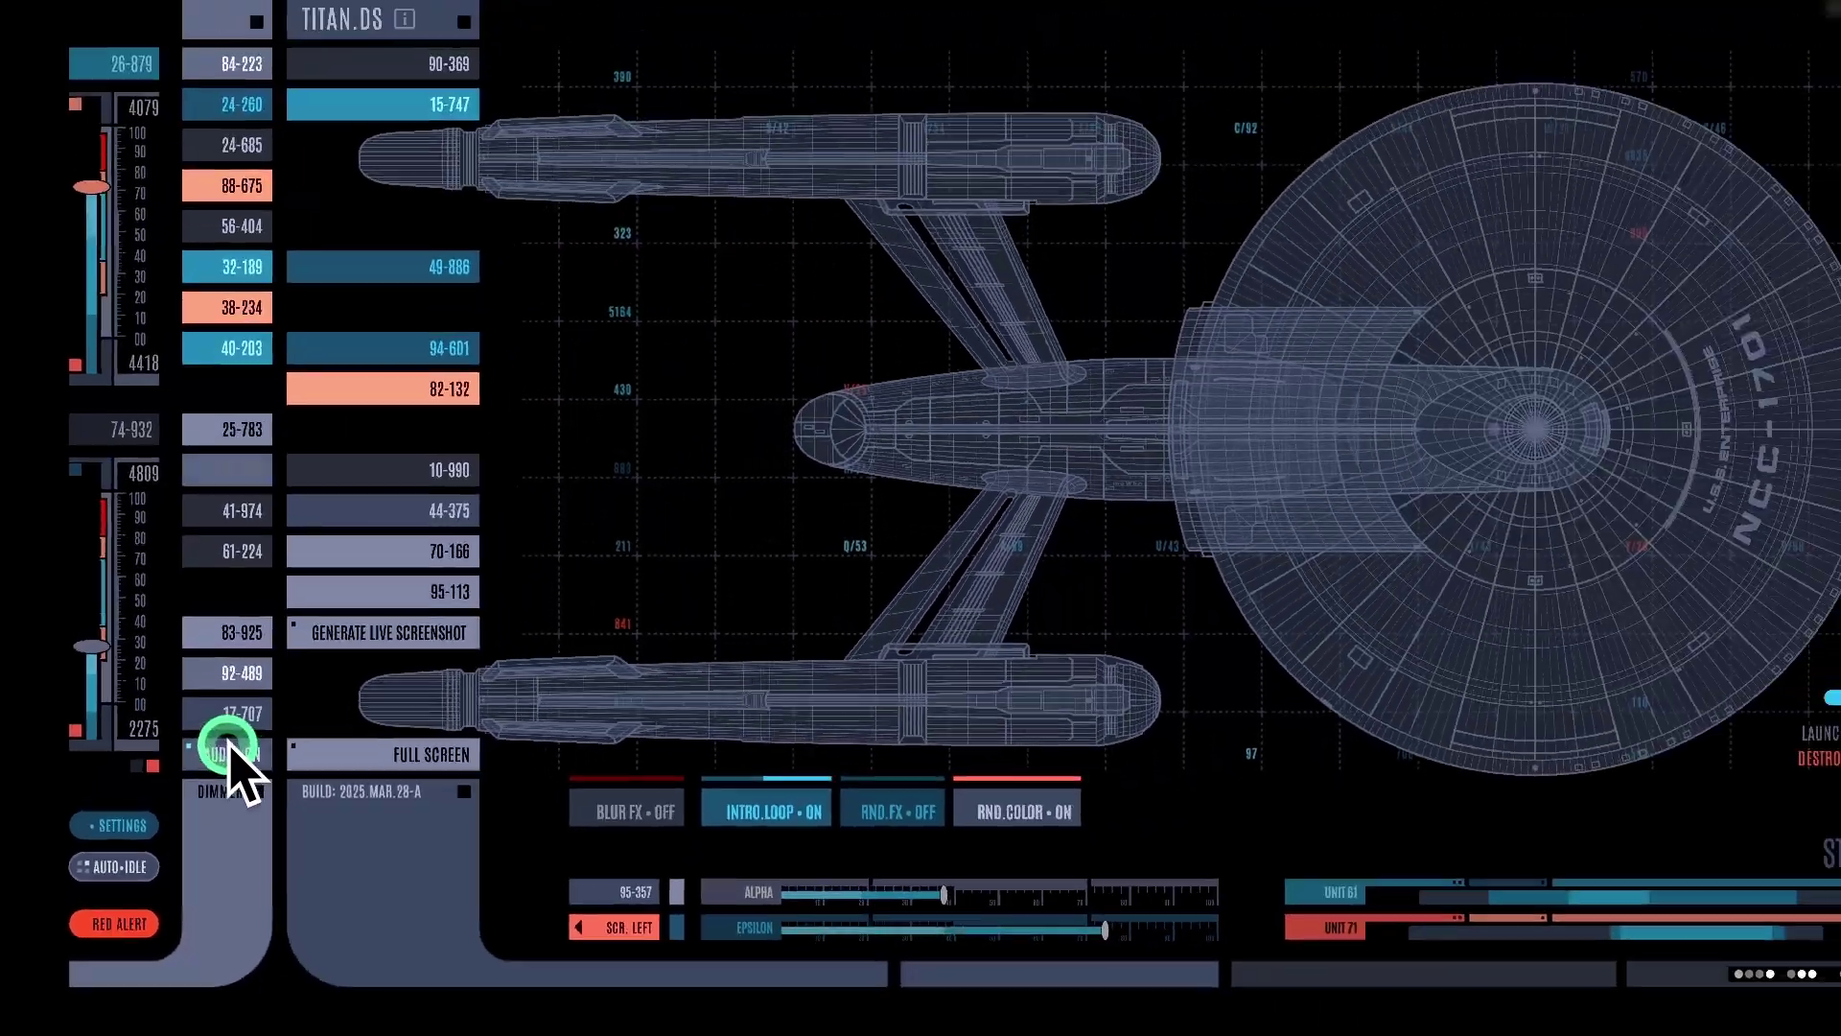
Reset the Auto Mode settings to their defaults from the Settings panel.
left_click(115, 824)
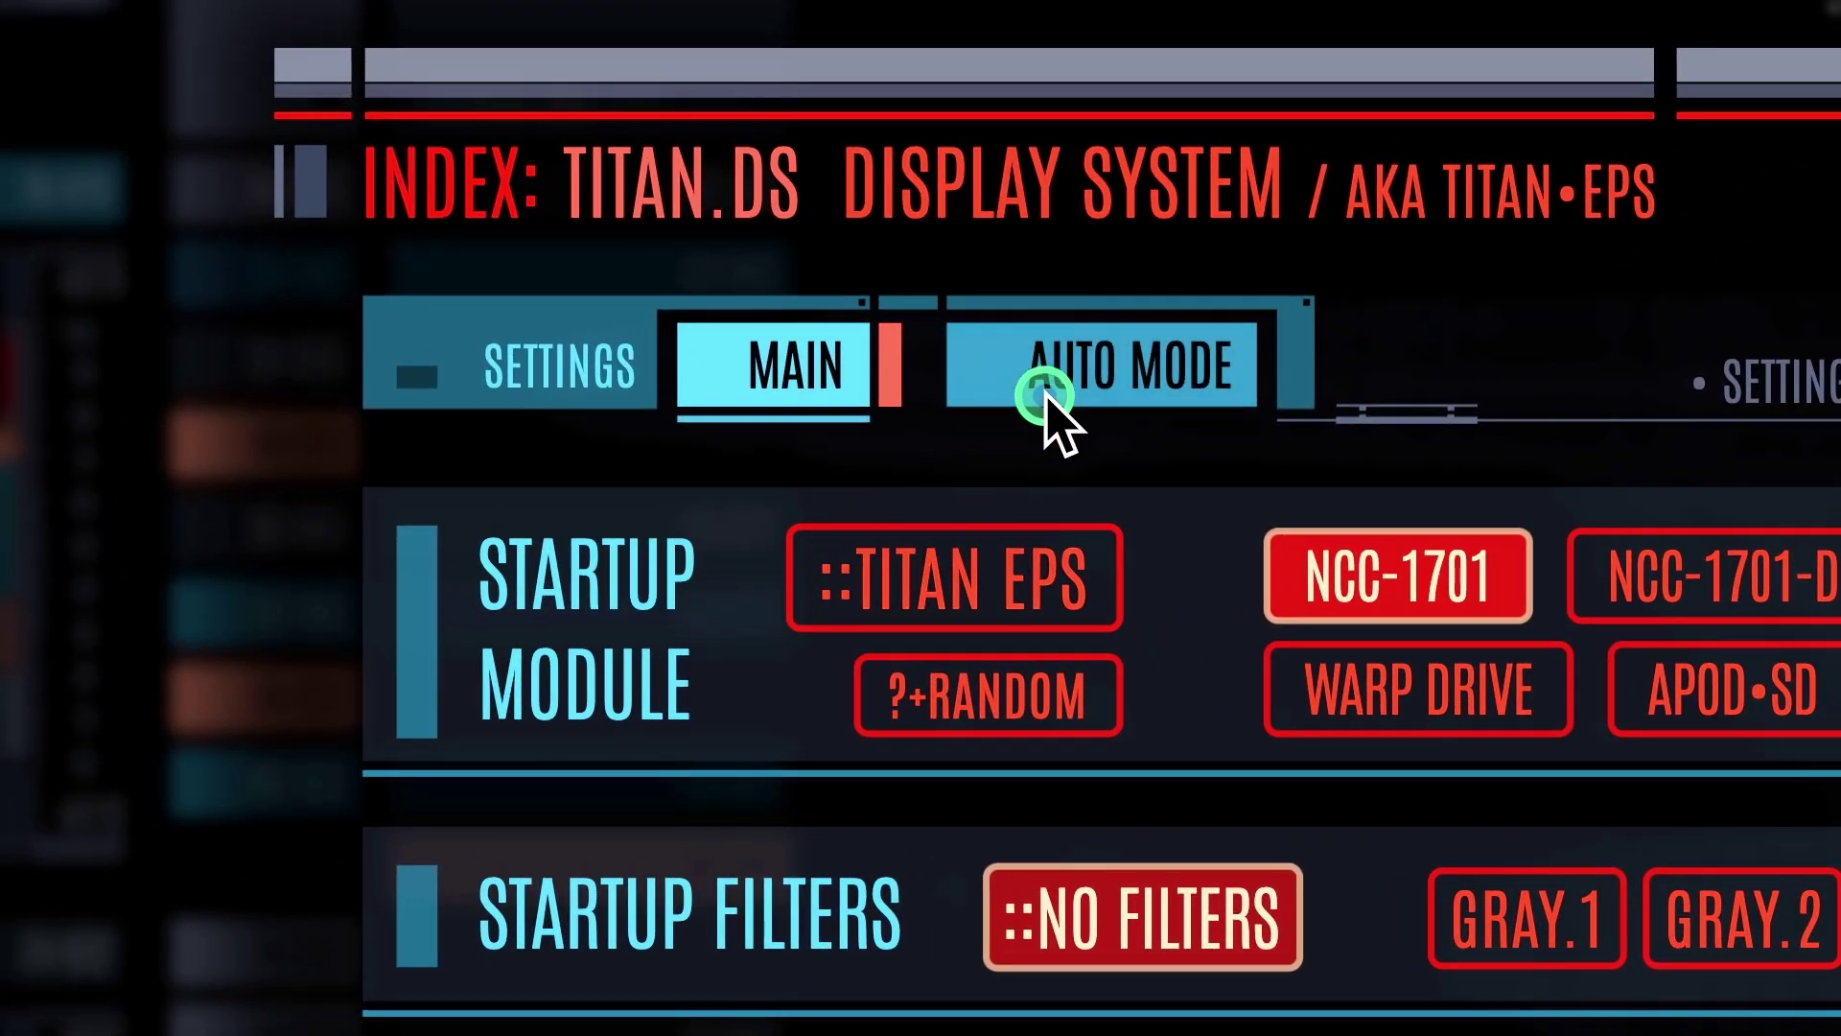
left_click(998, 397)
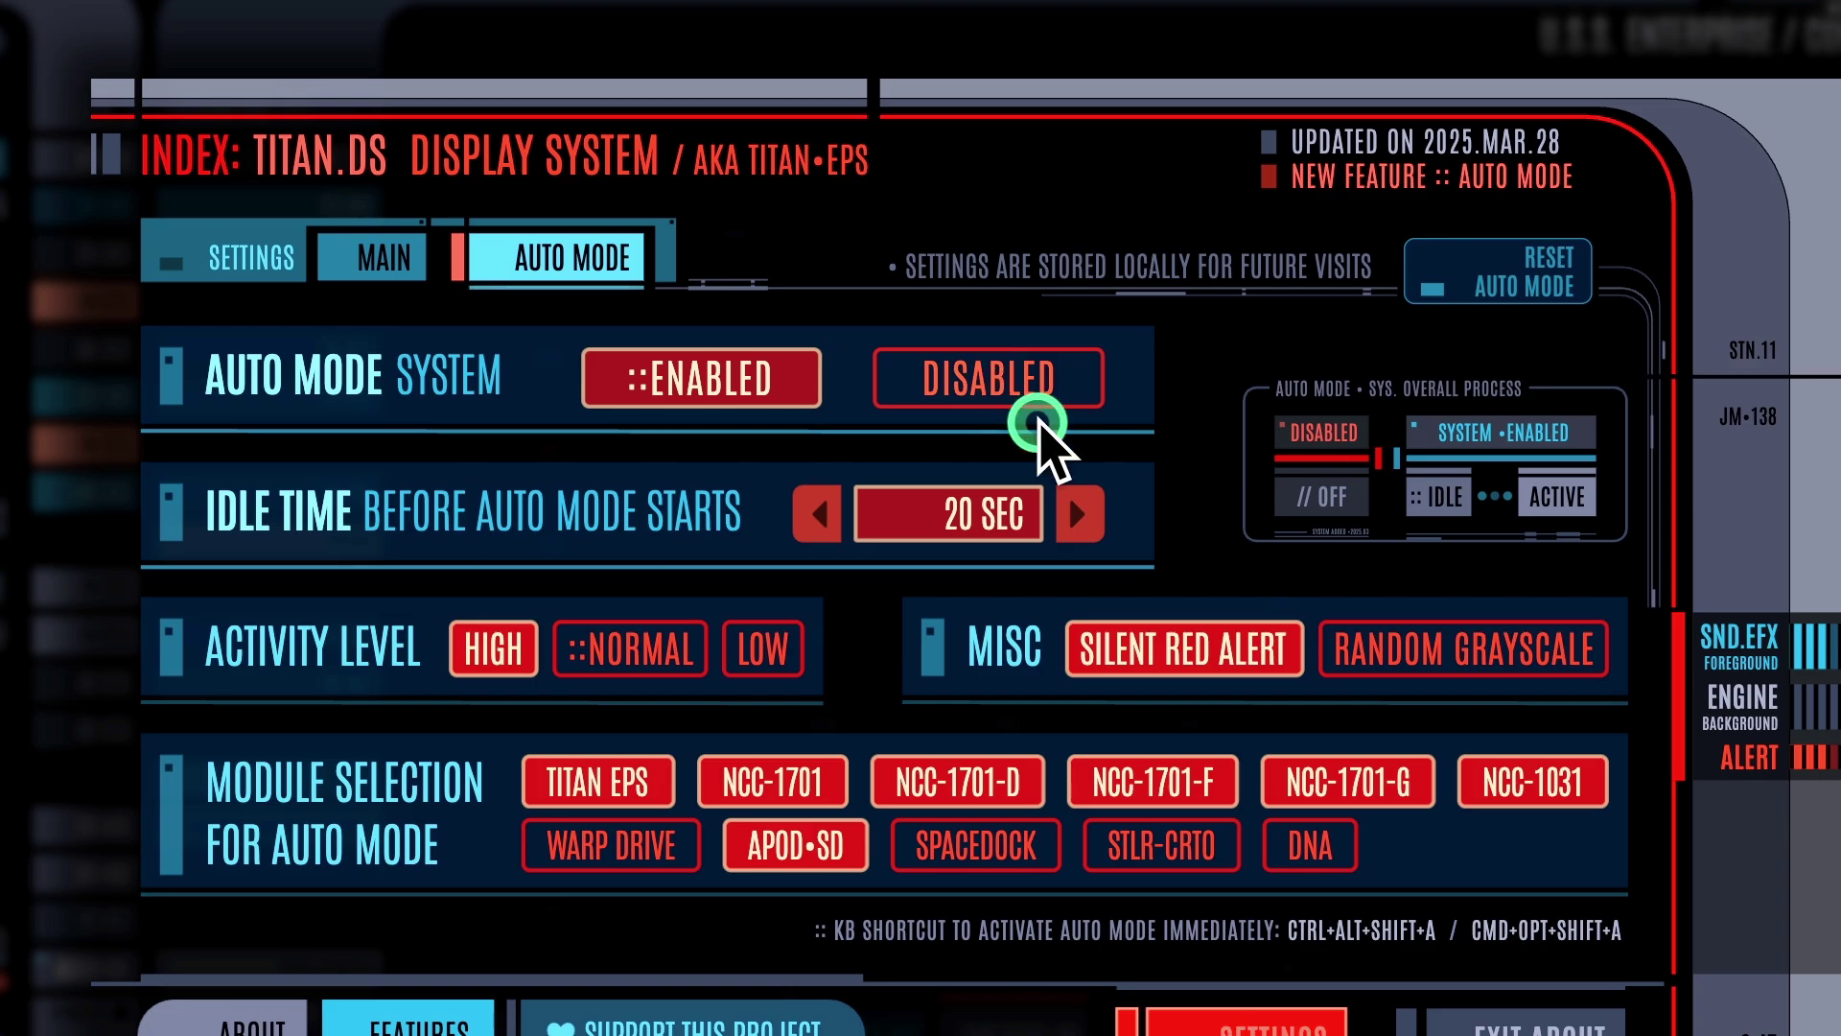
left_click(1448, 267)
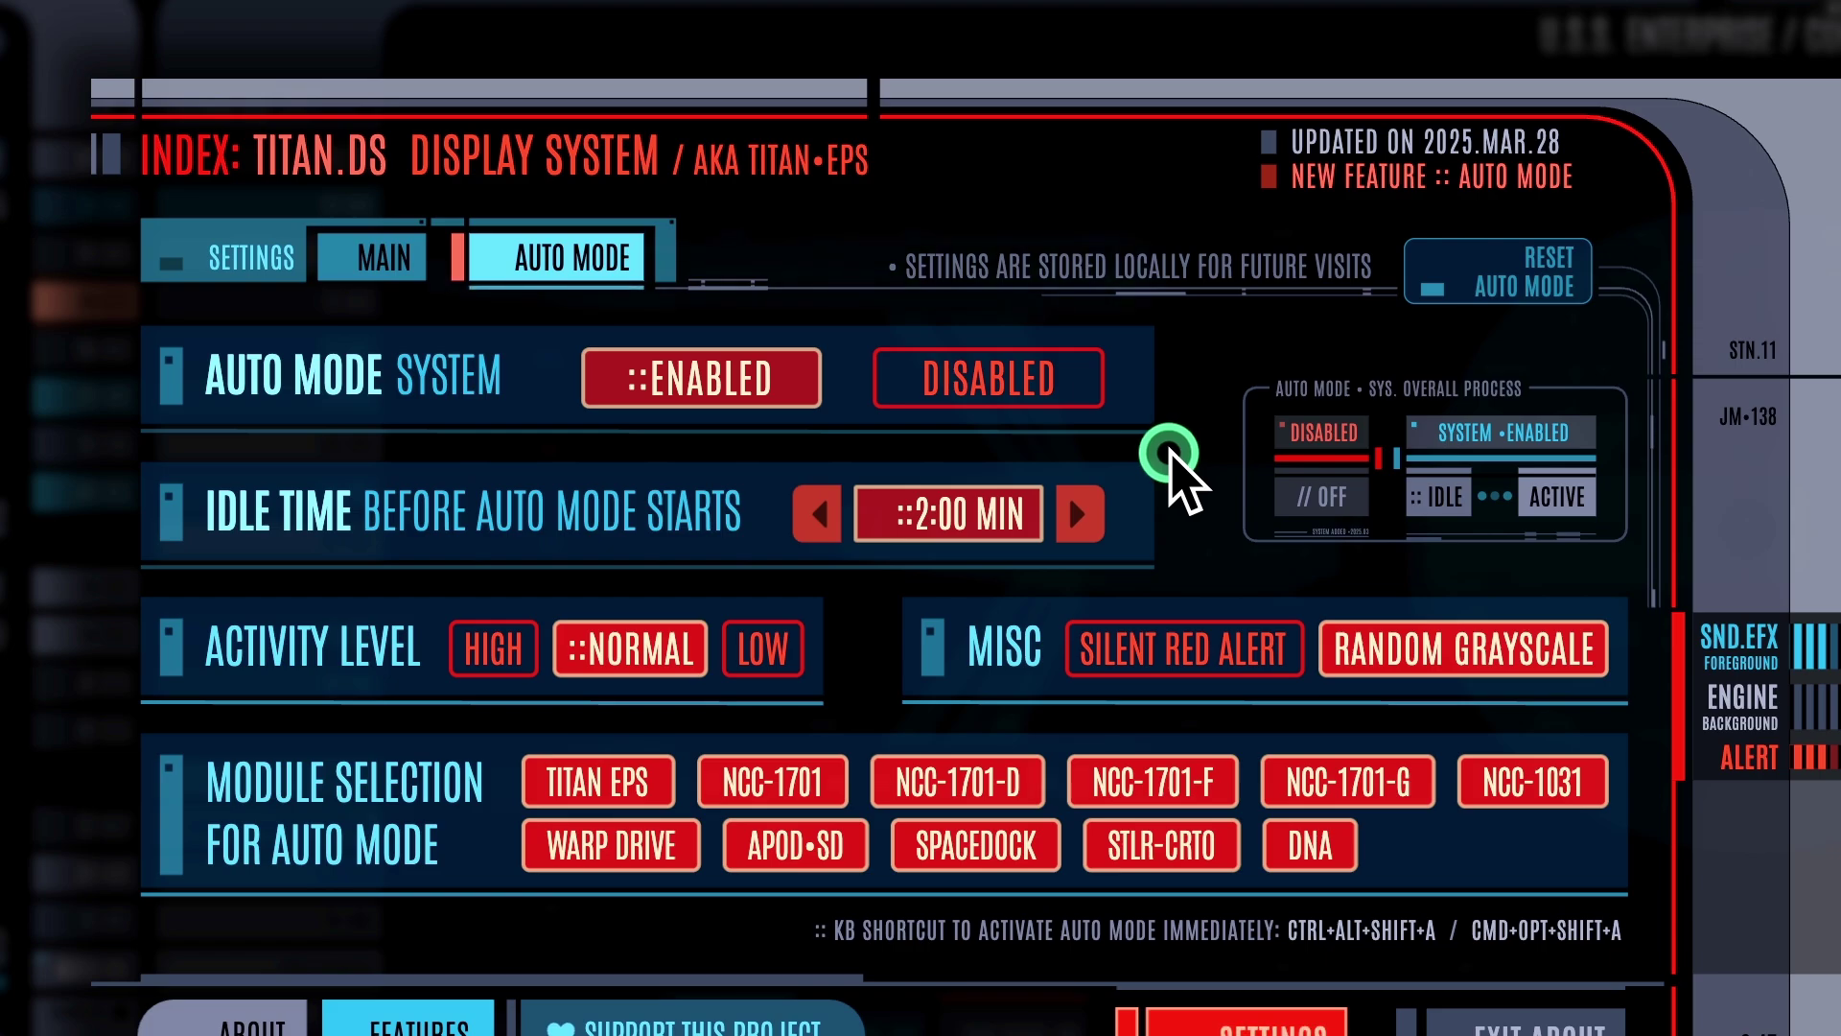
Lower the idle time to 15 SEC, then raise it to 4:30 MIN, keeping NORMAL activity.
left_click(998, 395)
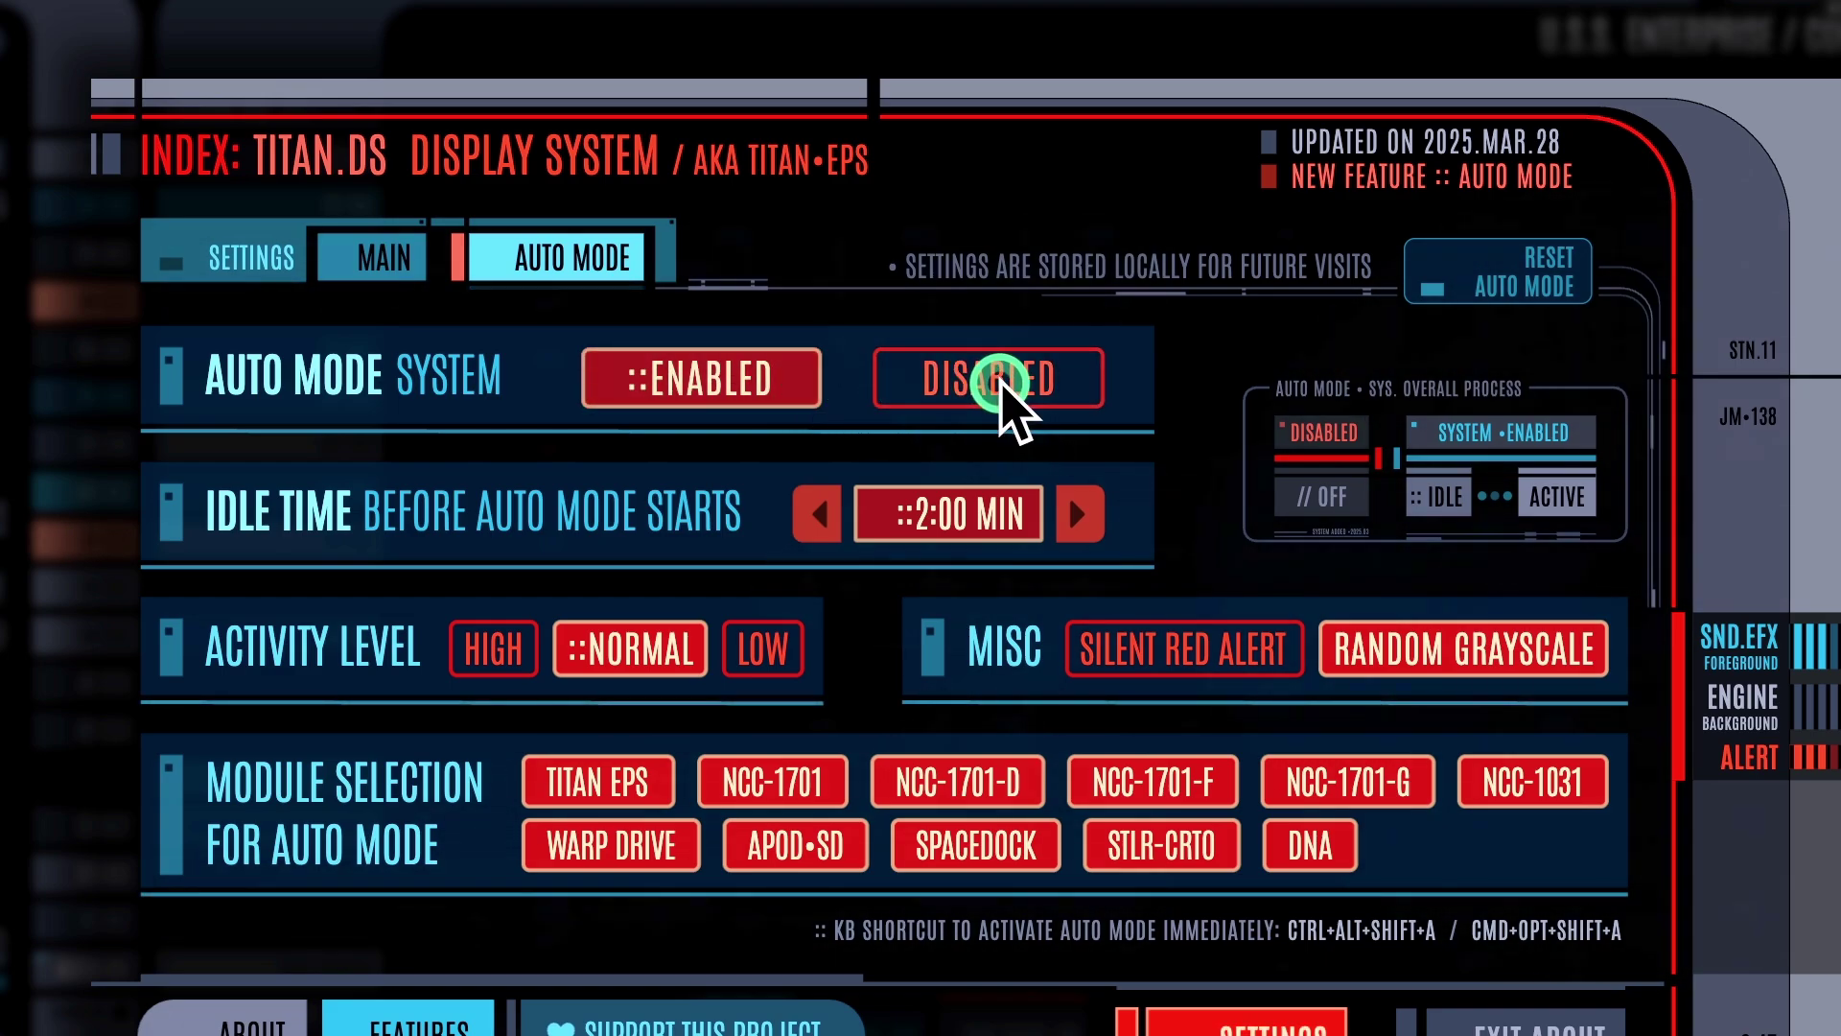
left_click(818, 522)
left_click(818, 523)
left_click(818, 523)
left_click(818, 523)
left_click(818, 523)
left_click(818, 523)
left_click(818, 523)
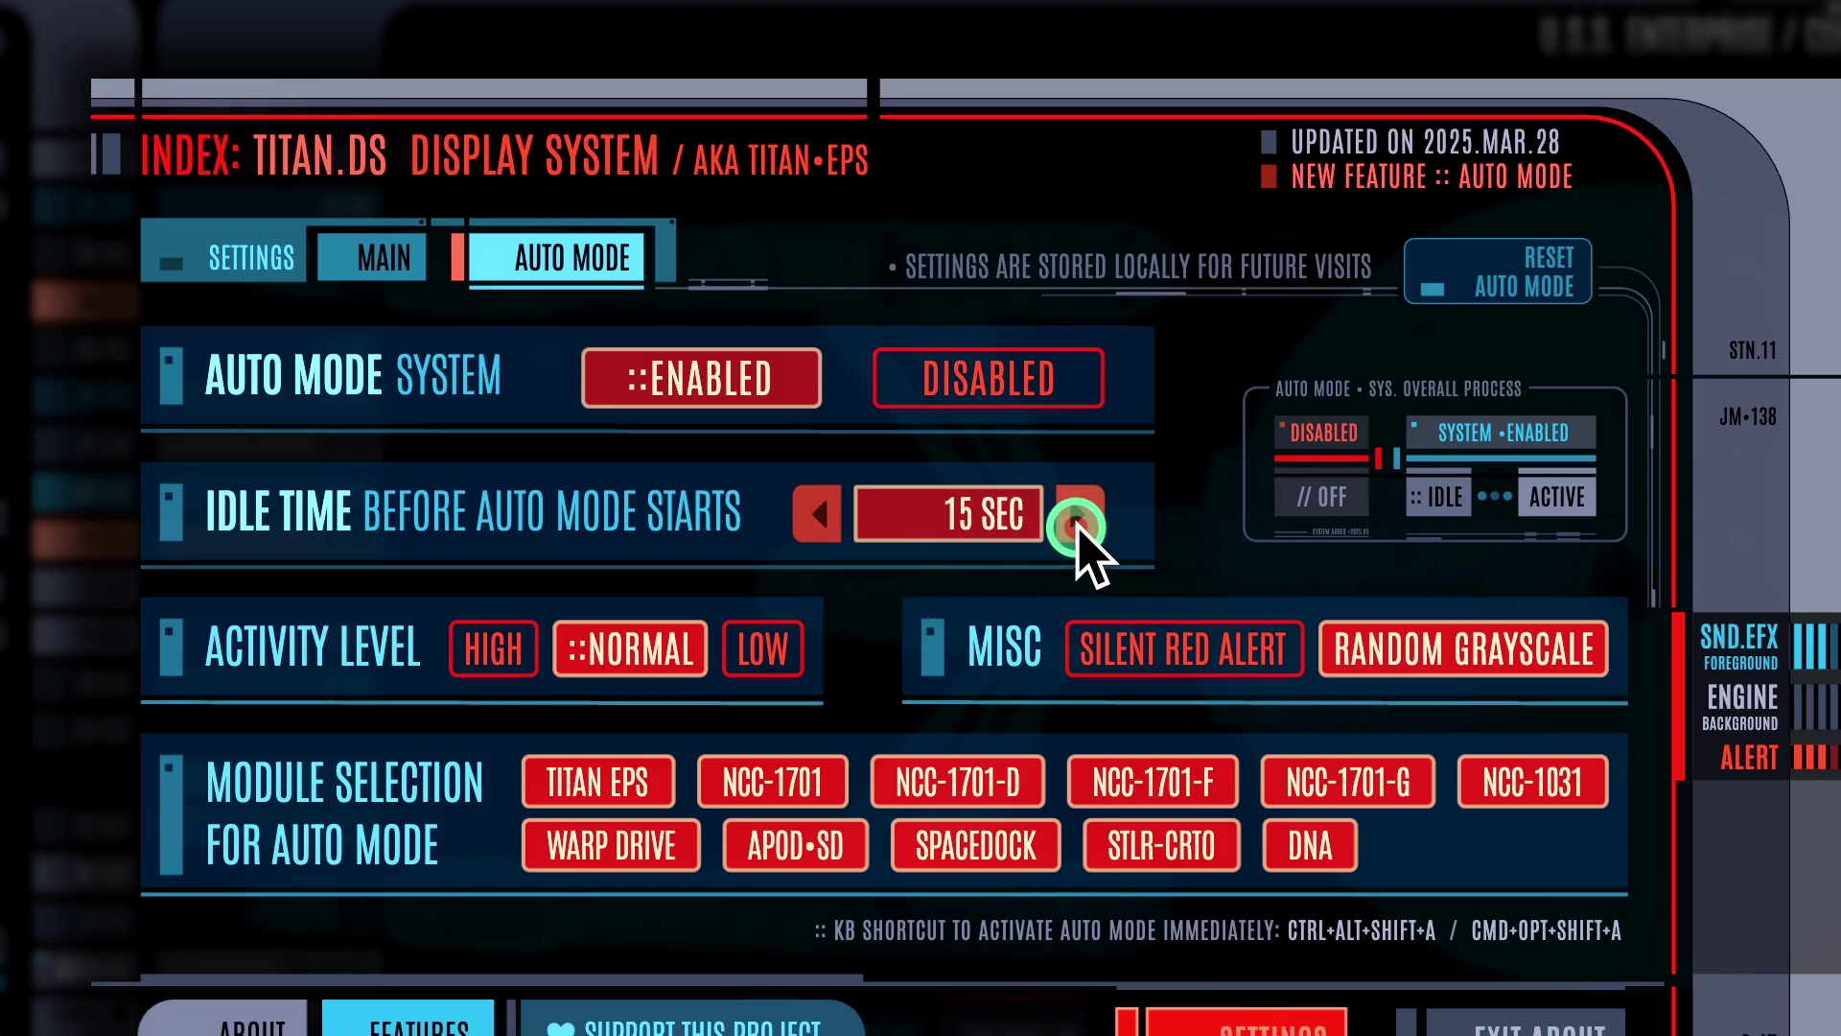
left_click(899, 524)
left_click(1078, 522)
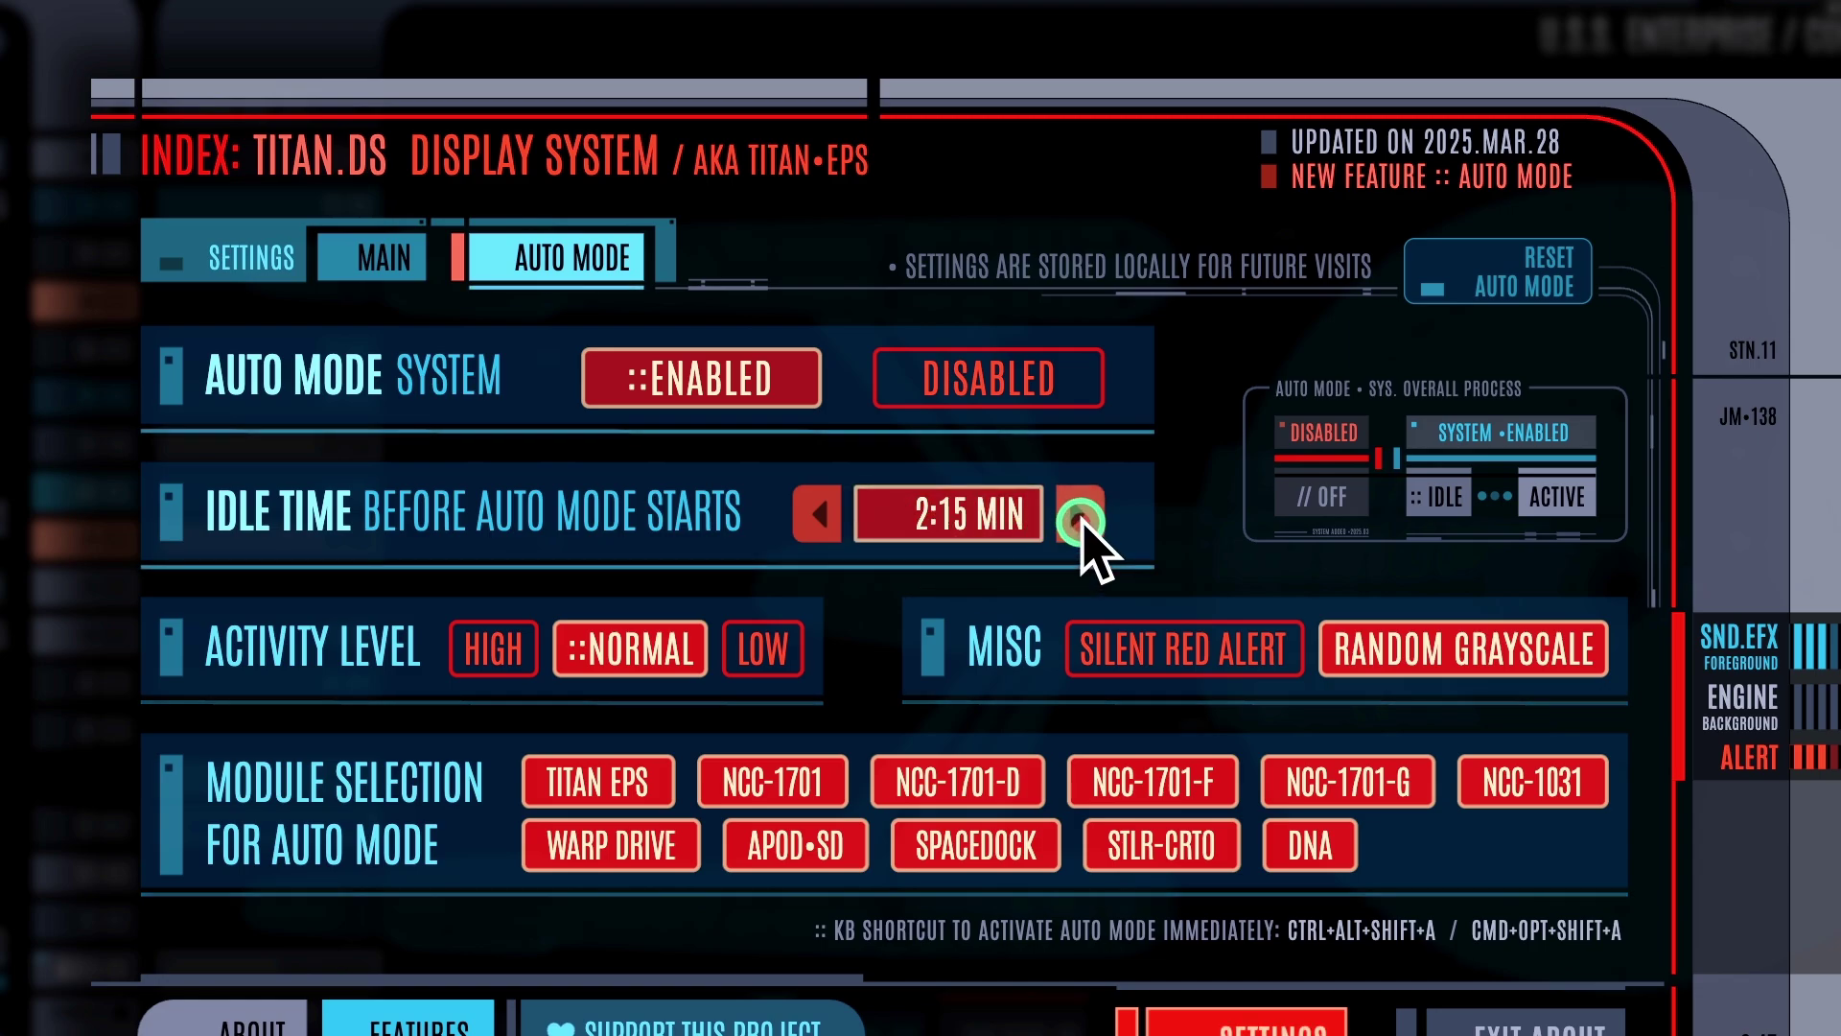
left_click(1080, 522)
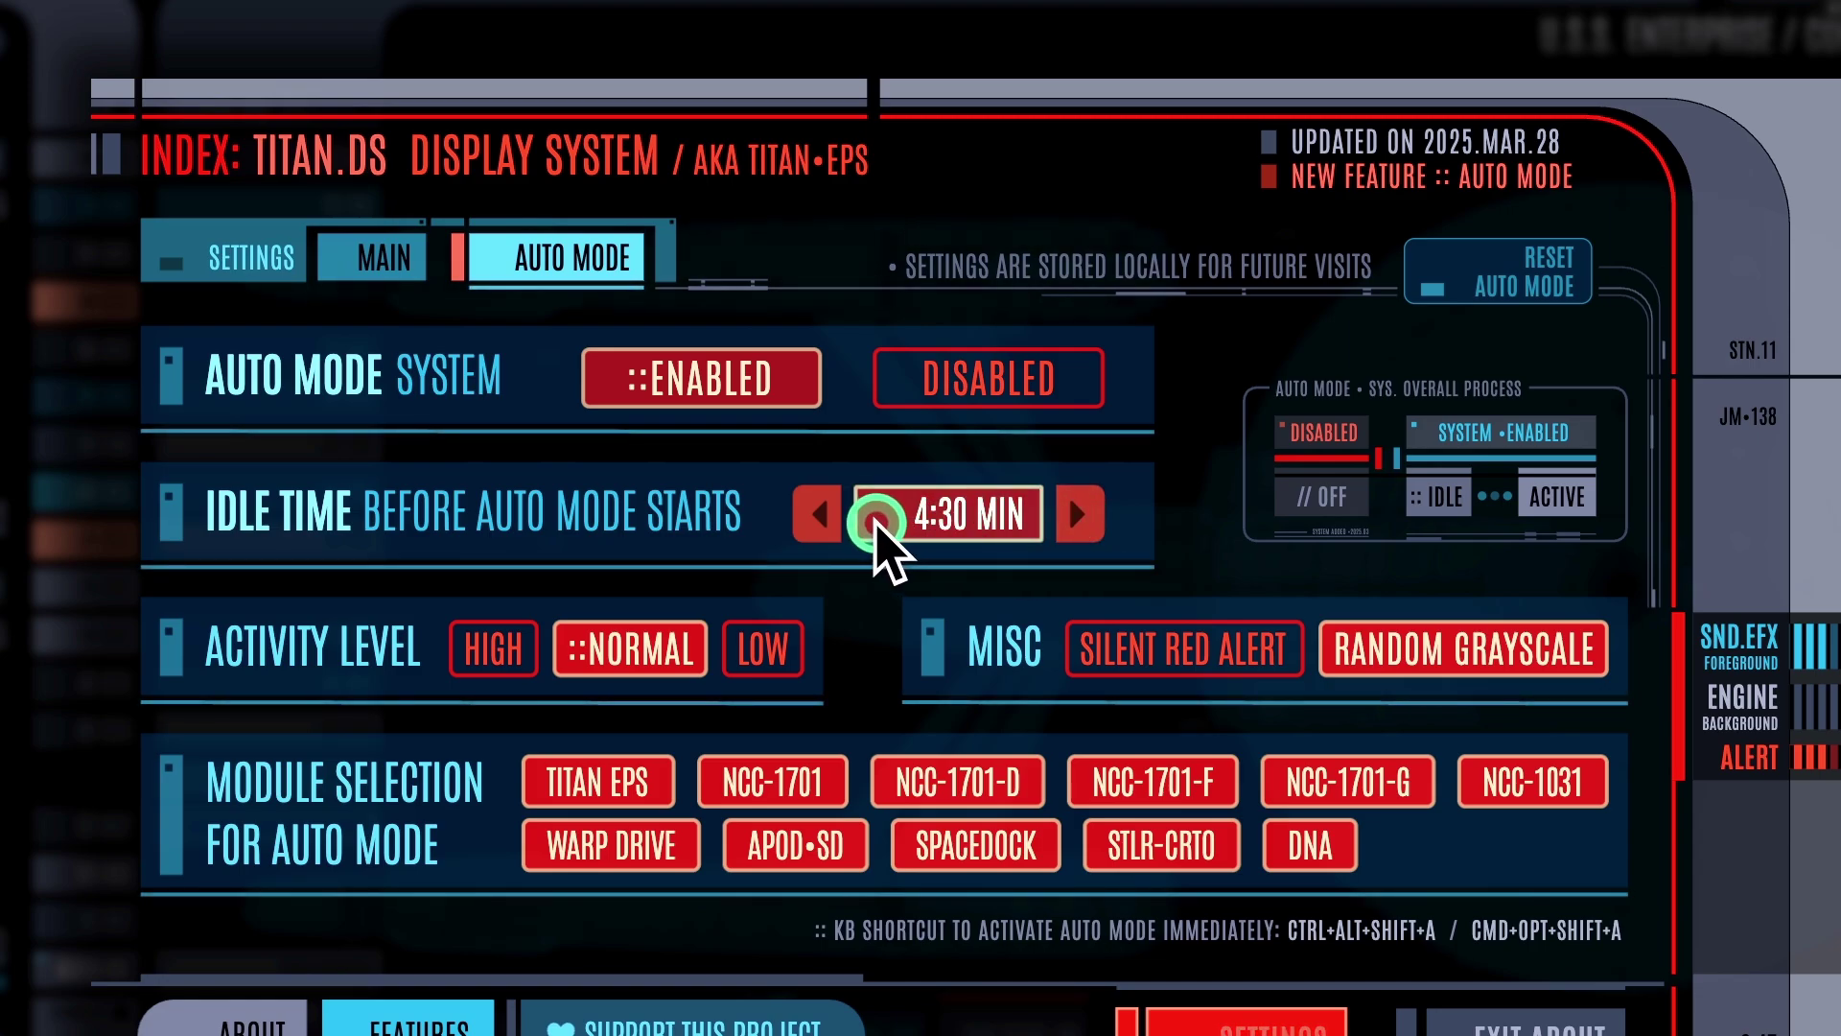
left_click(631, 641)
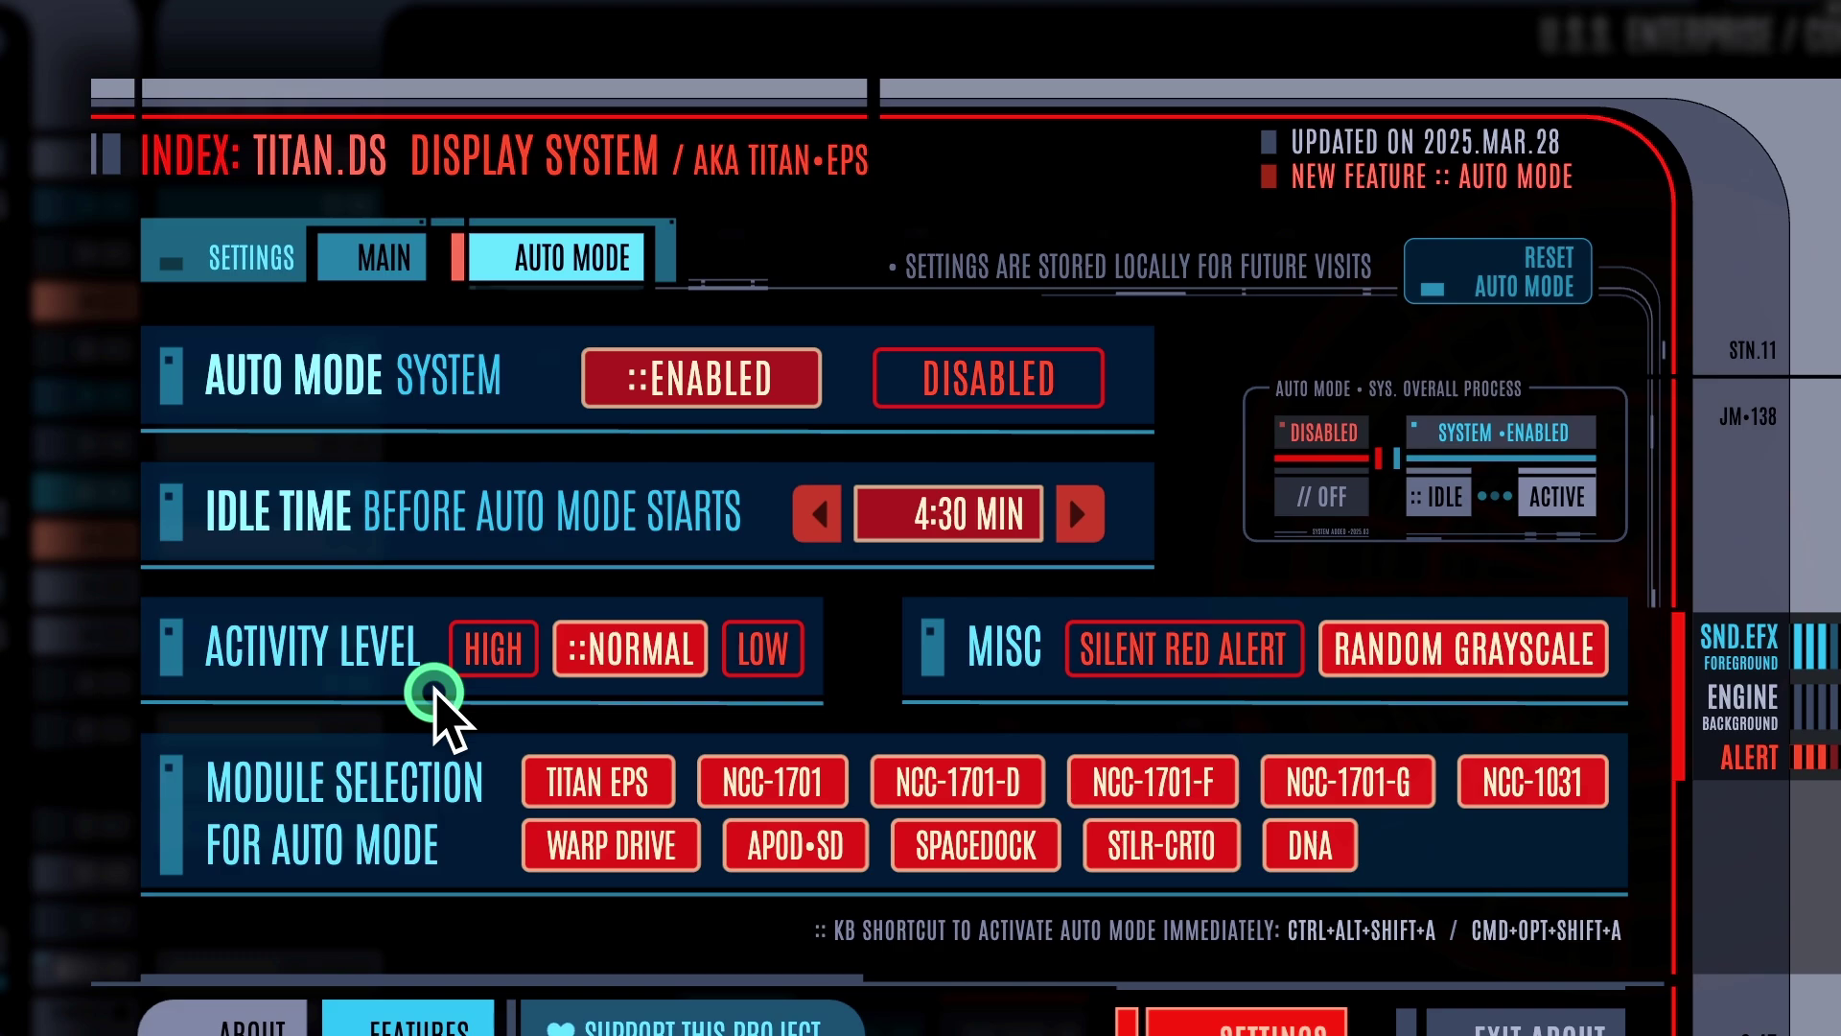
Set the activity level to LOW, leaving Silent Red Alert off.
left_click(460, 656)
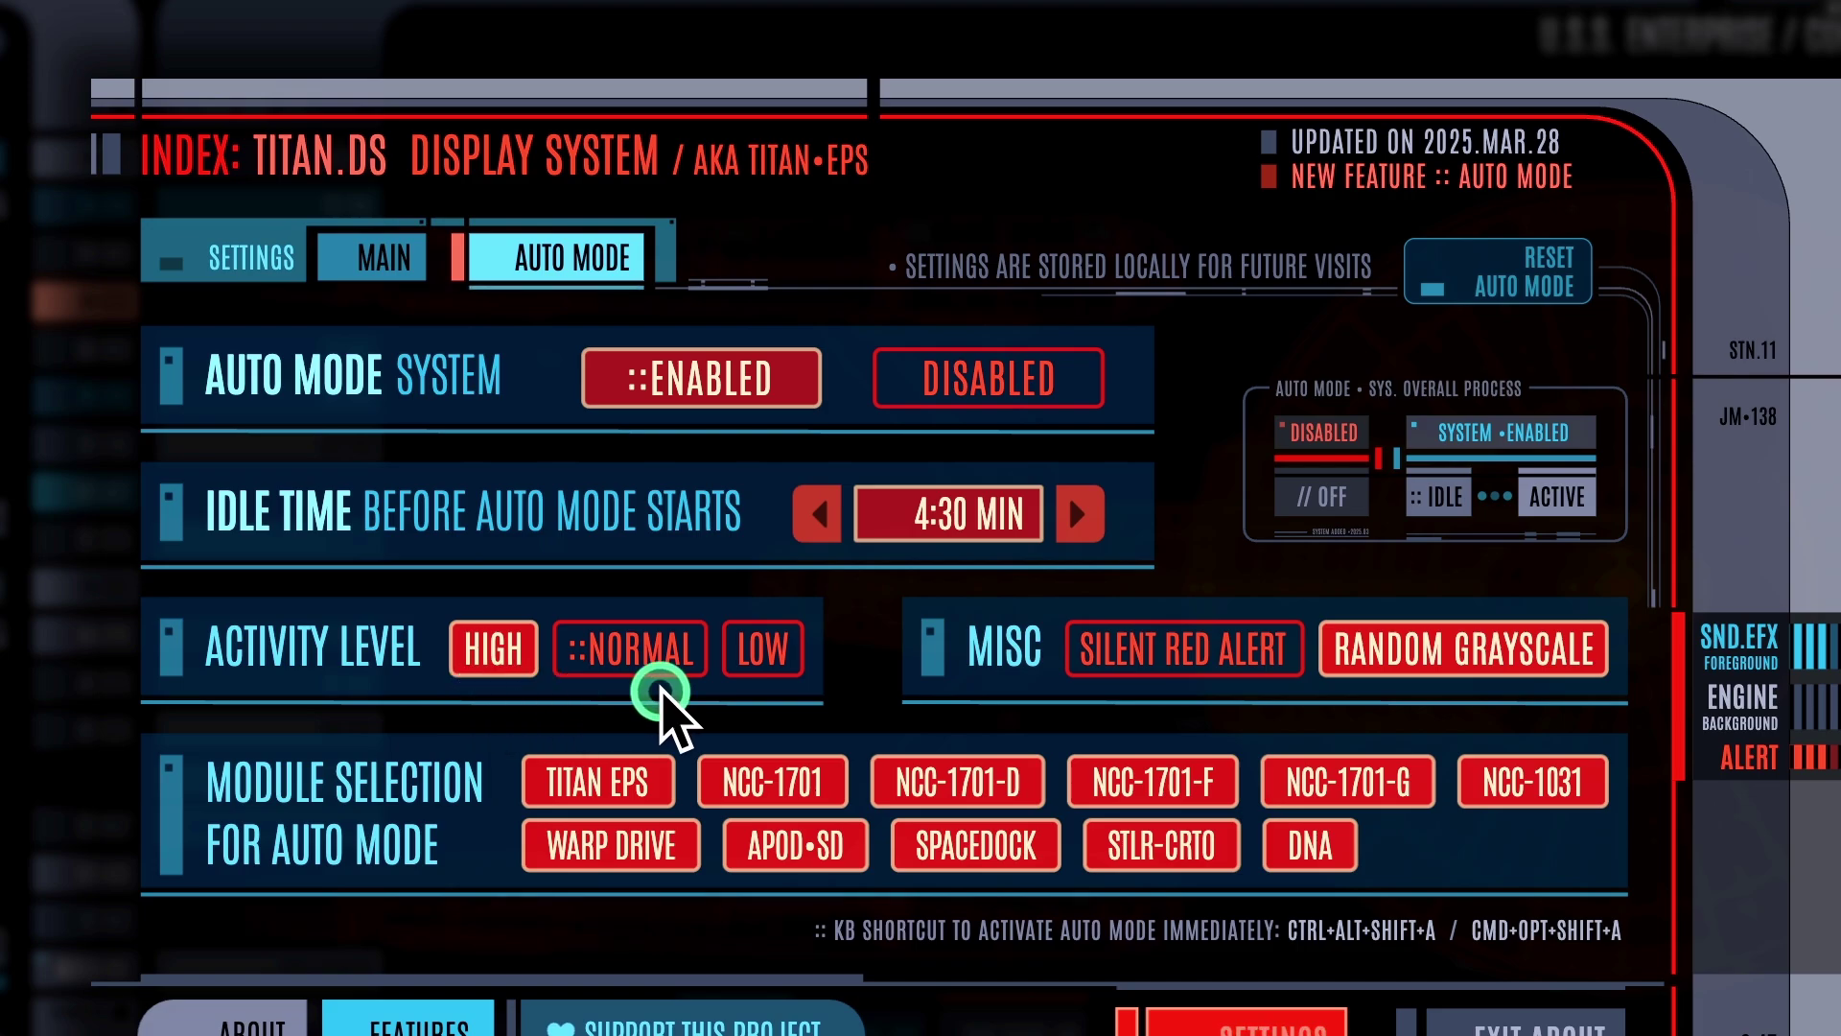
left_click(767, 658)
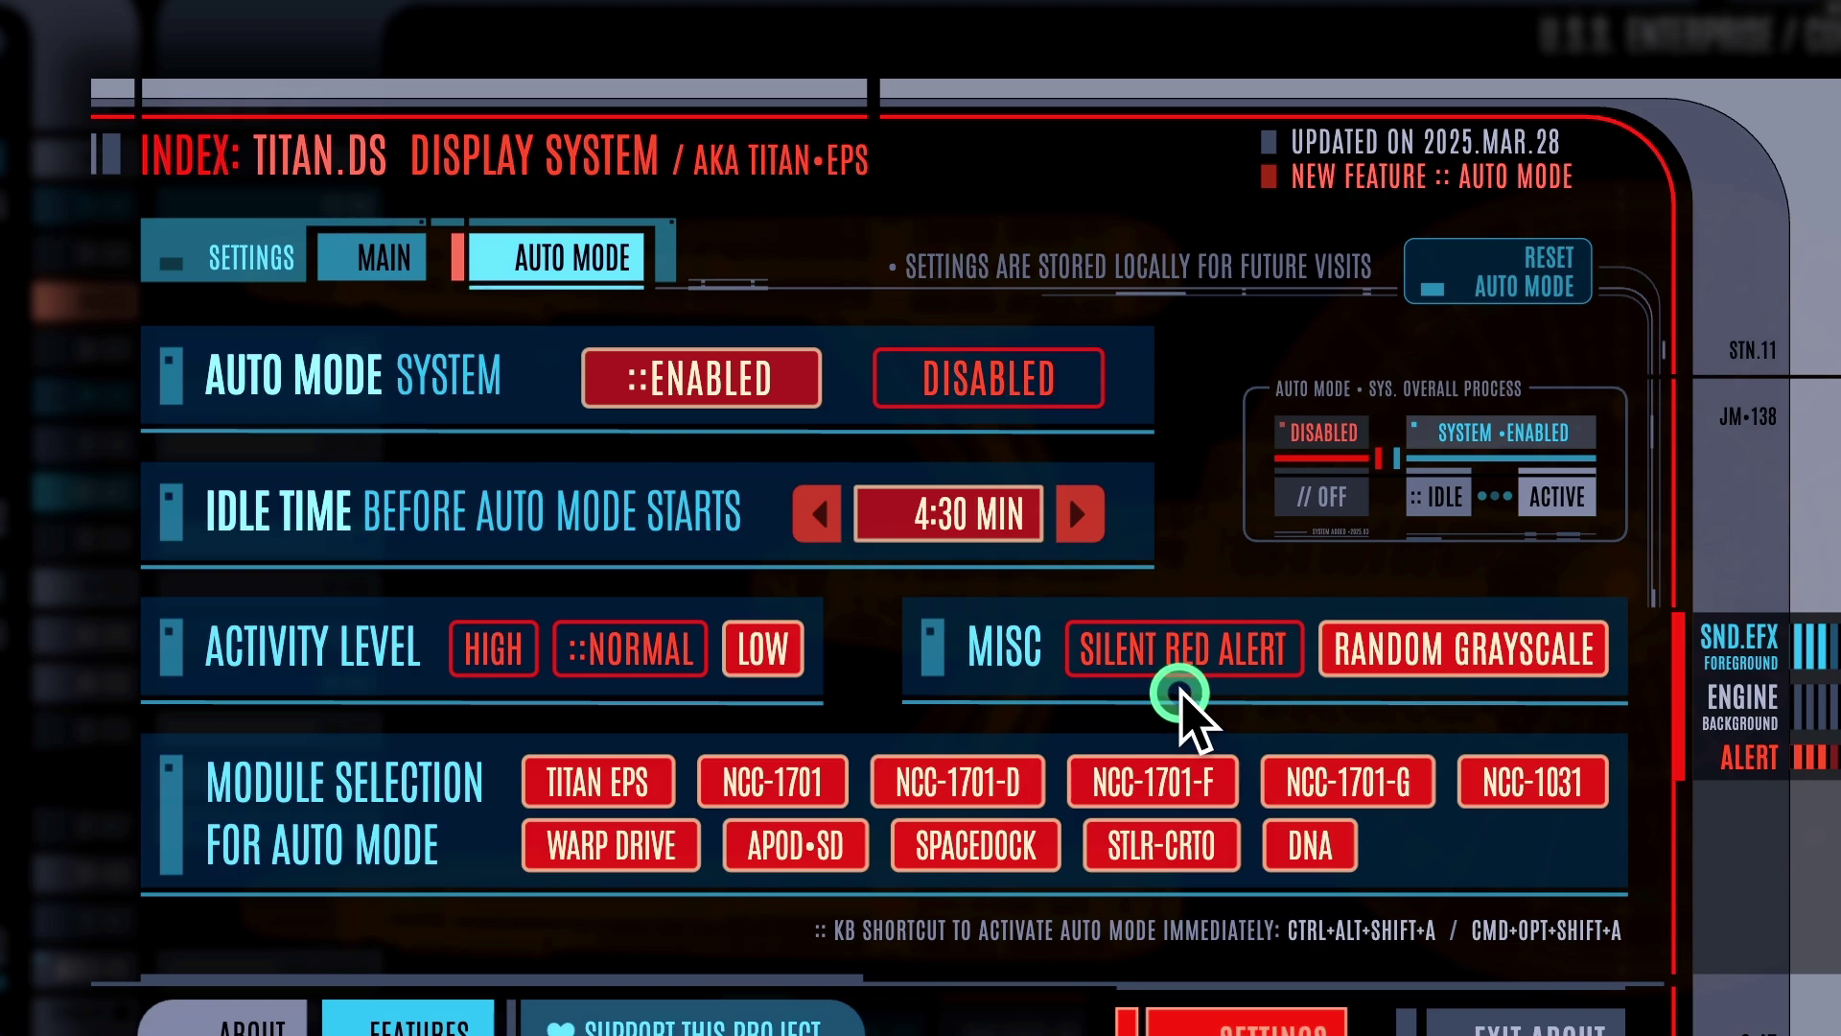
left_click(1112, 673)
left_click(1171, 671)
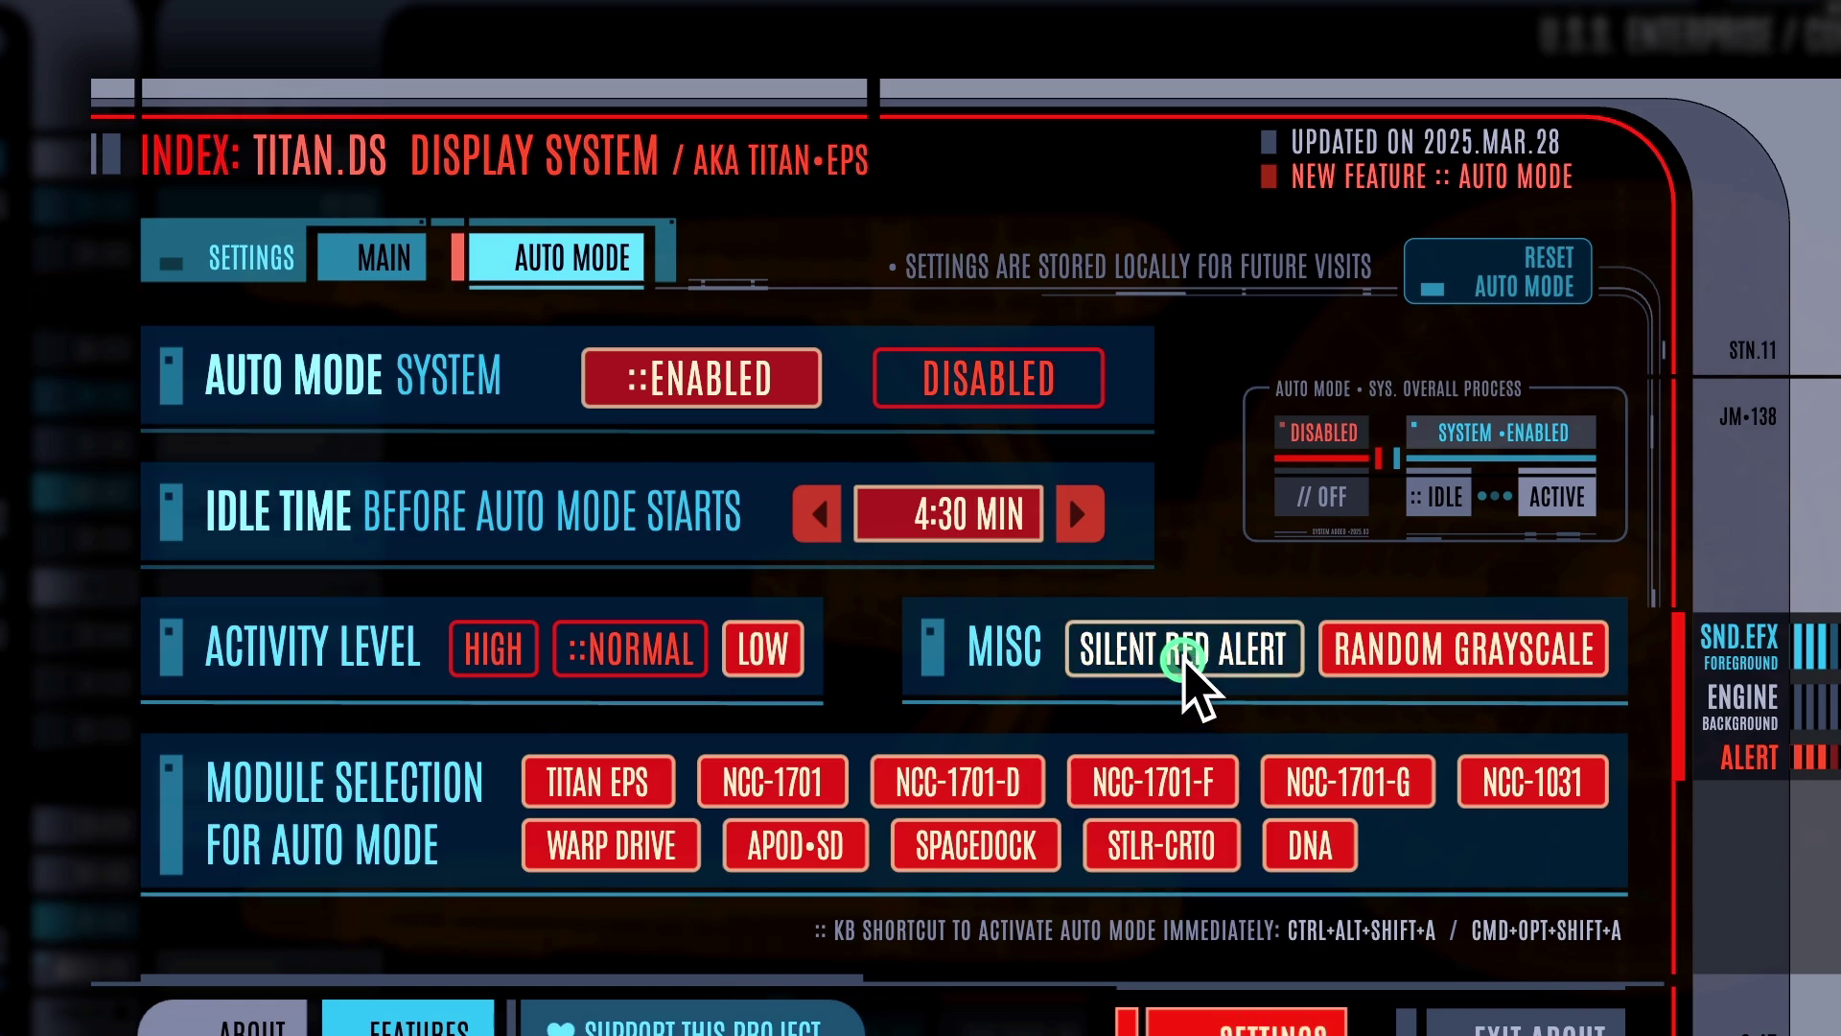
Switch Random Grayscale off.
left_click(1469, 679)
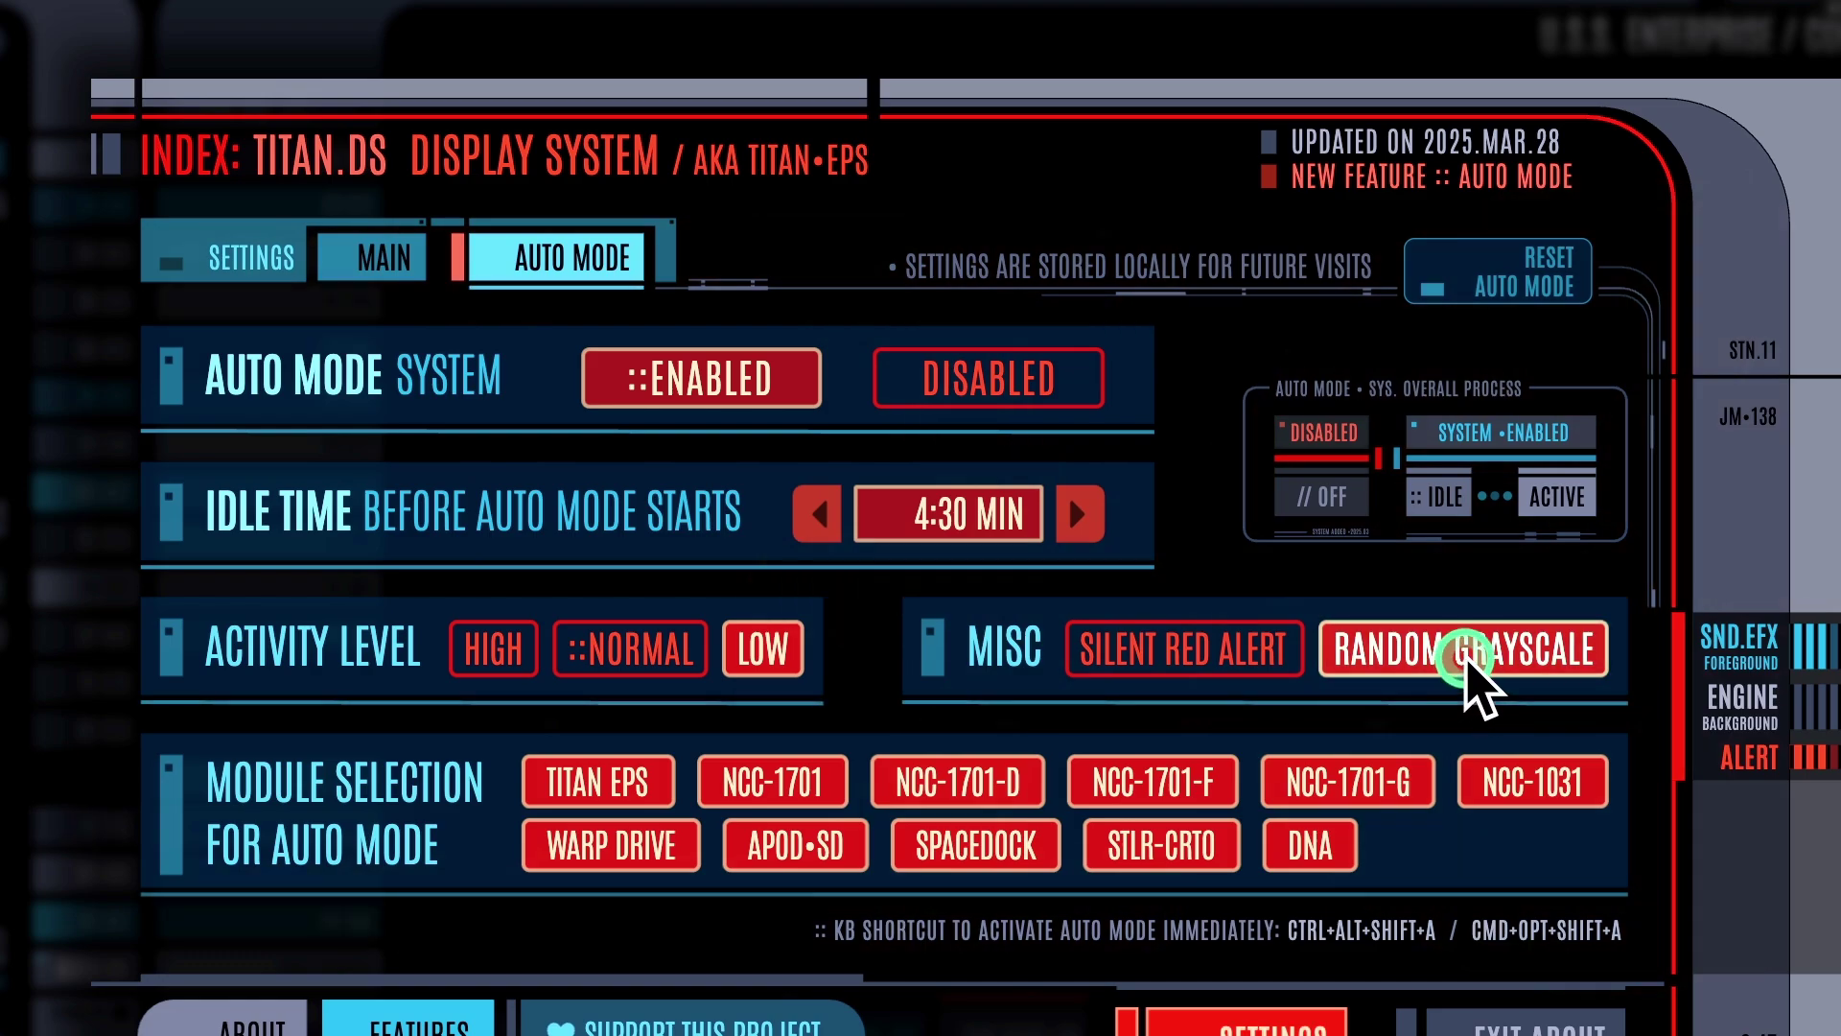
left_click(1524, 652)
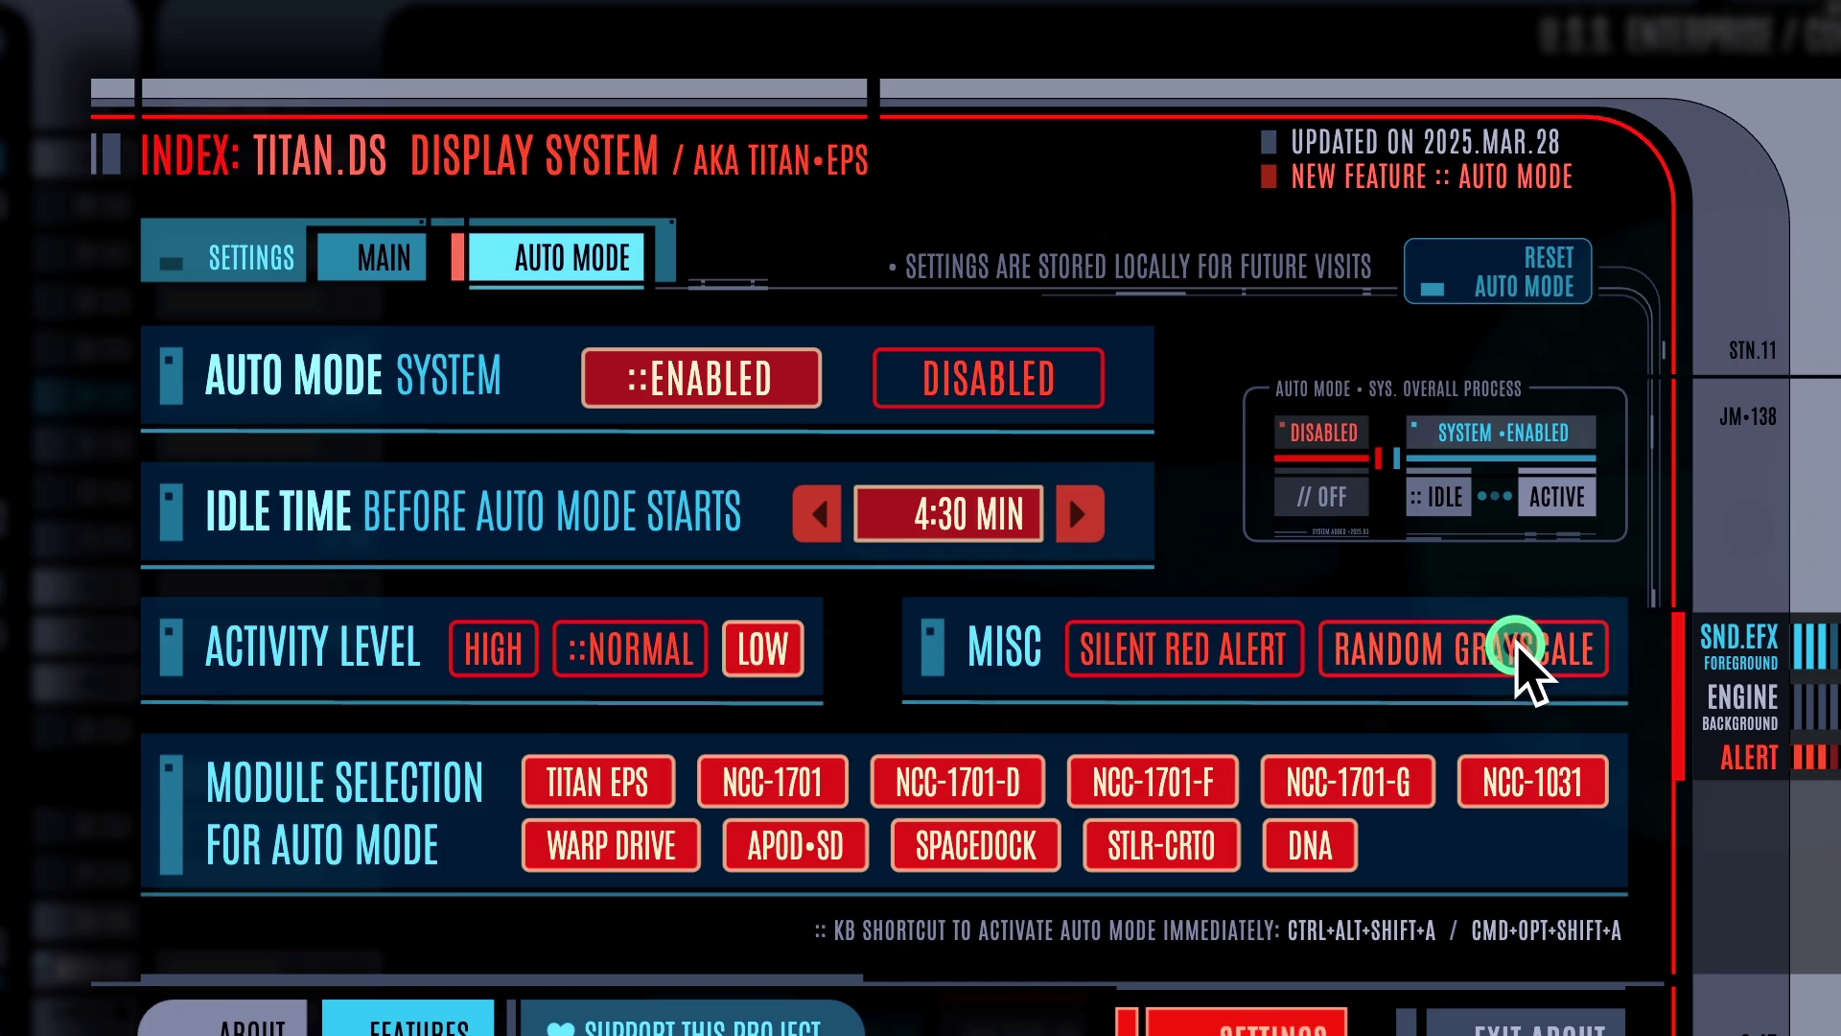
left_click(1504, 662)
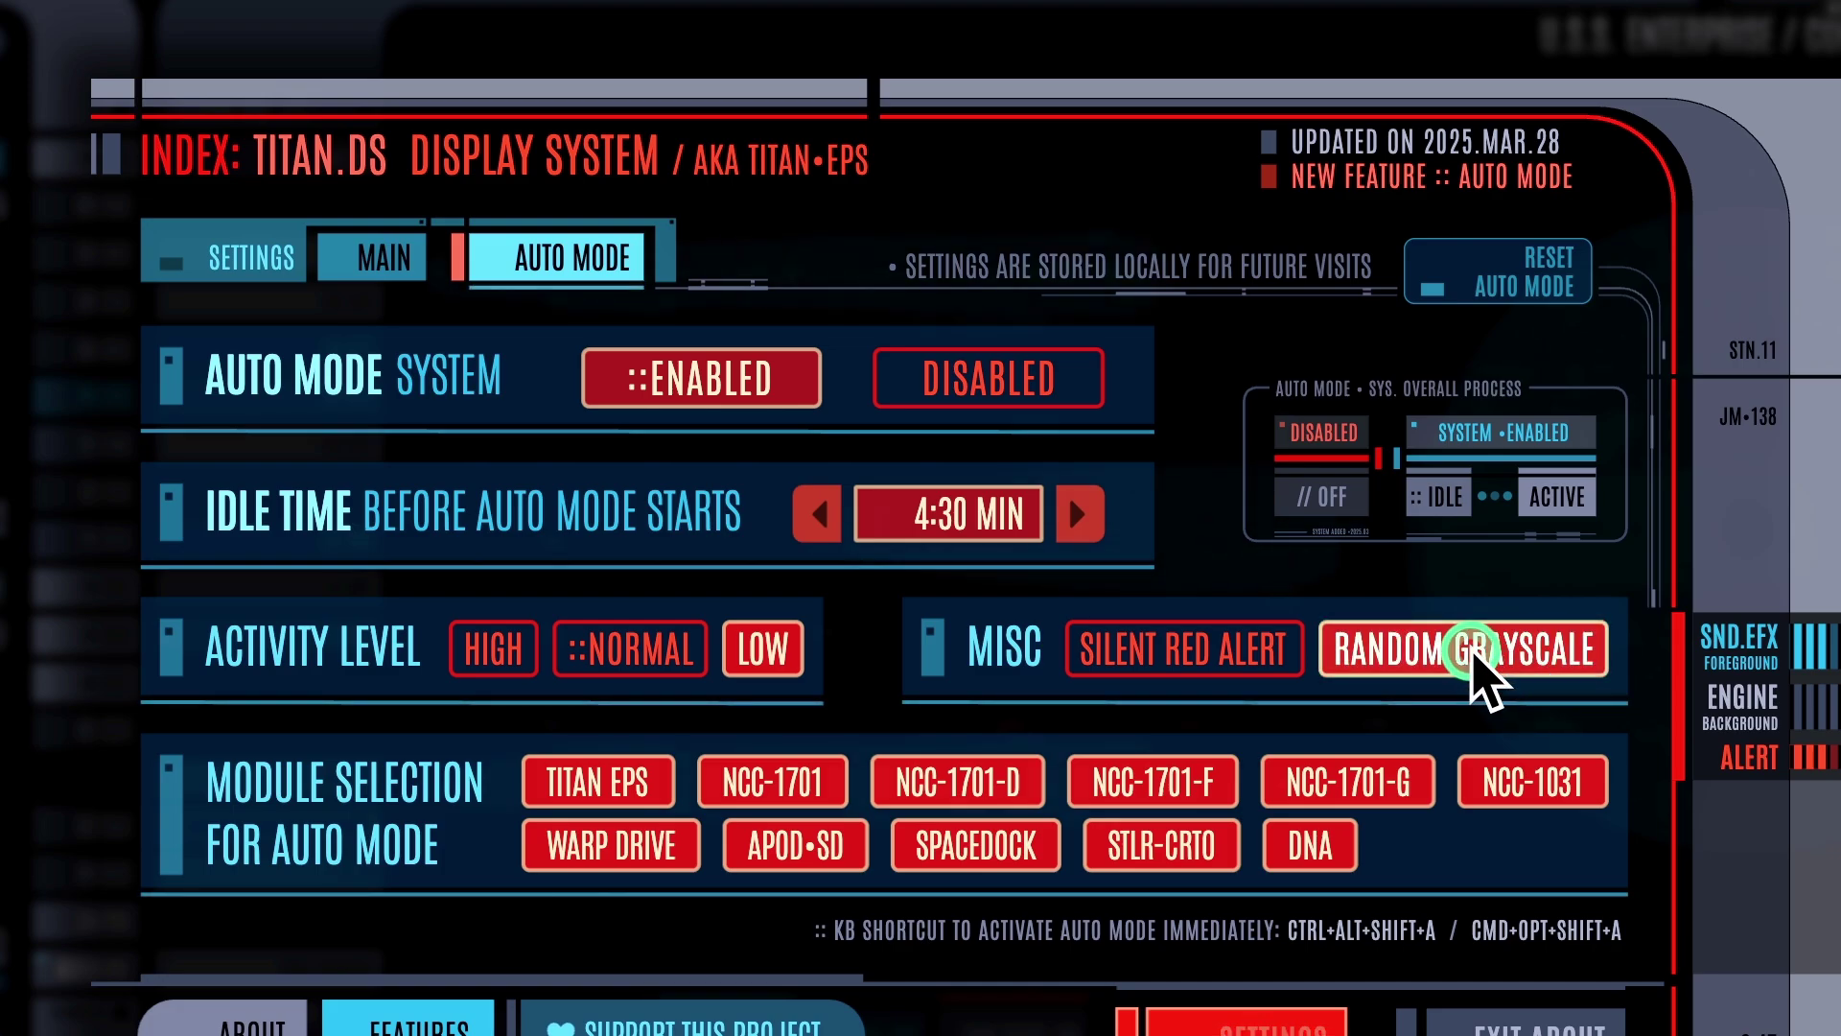
left_click(1418, 674)
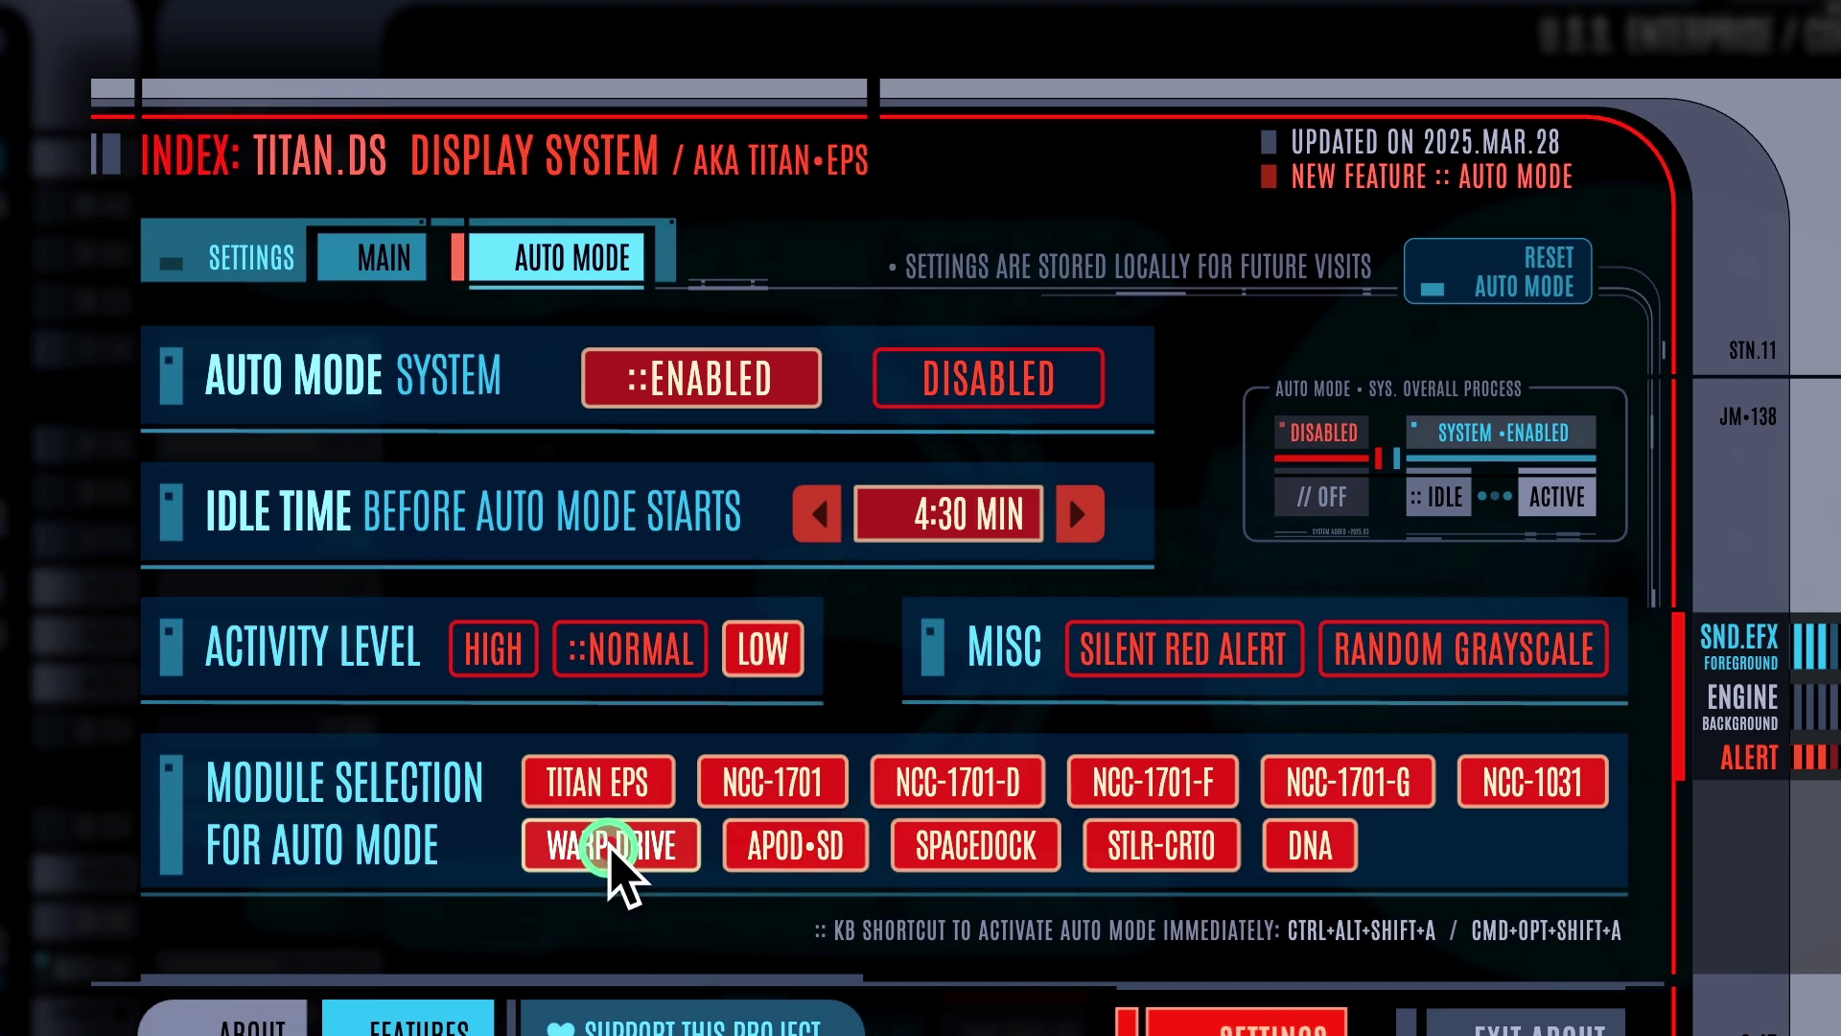
Deselect WARP DRIVE from the Auto Mode module selection.
left_click(637, 824)
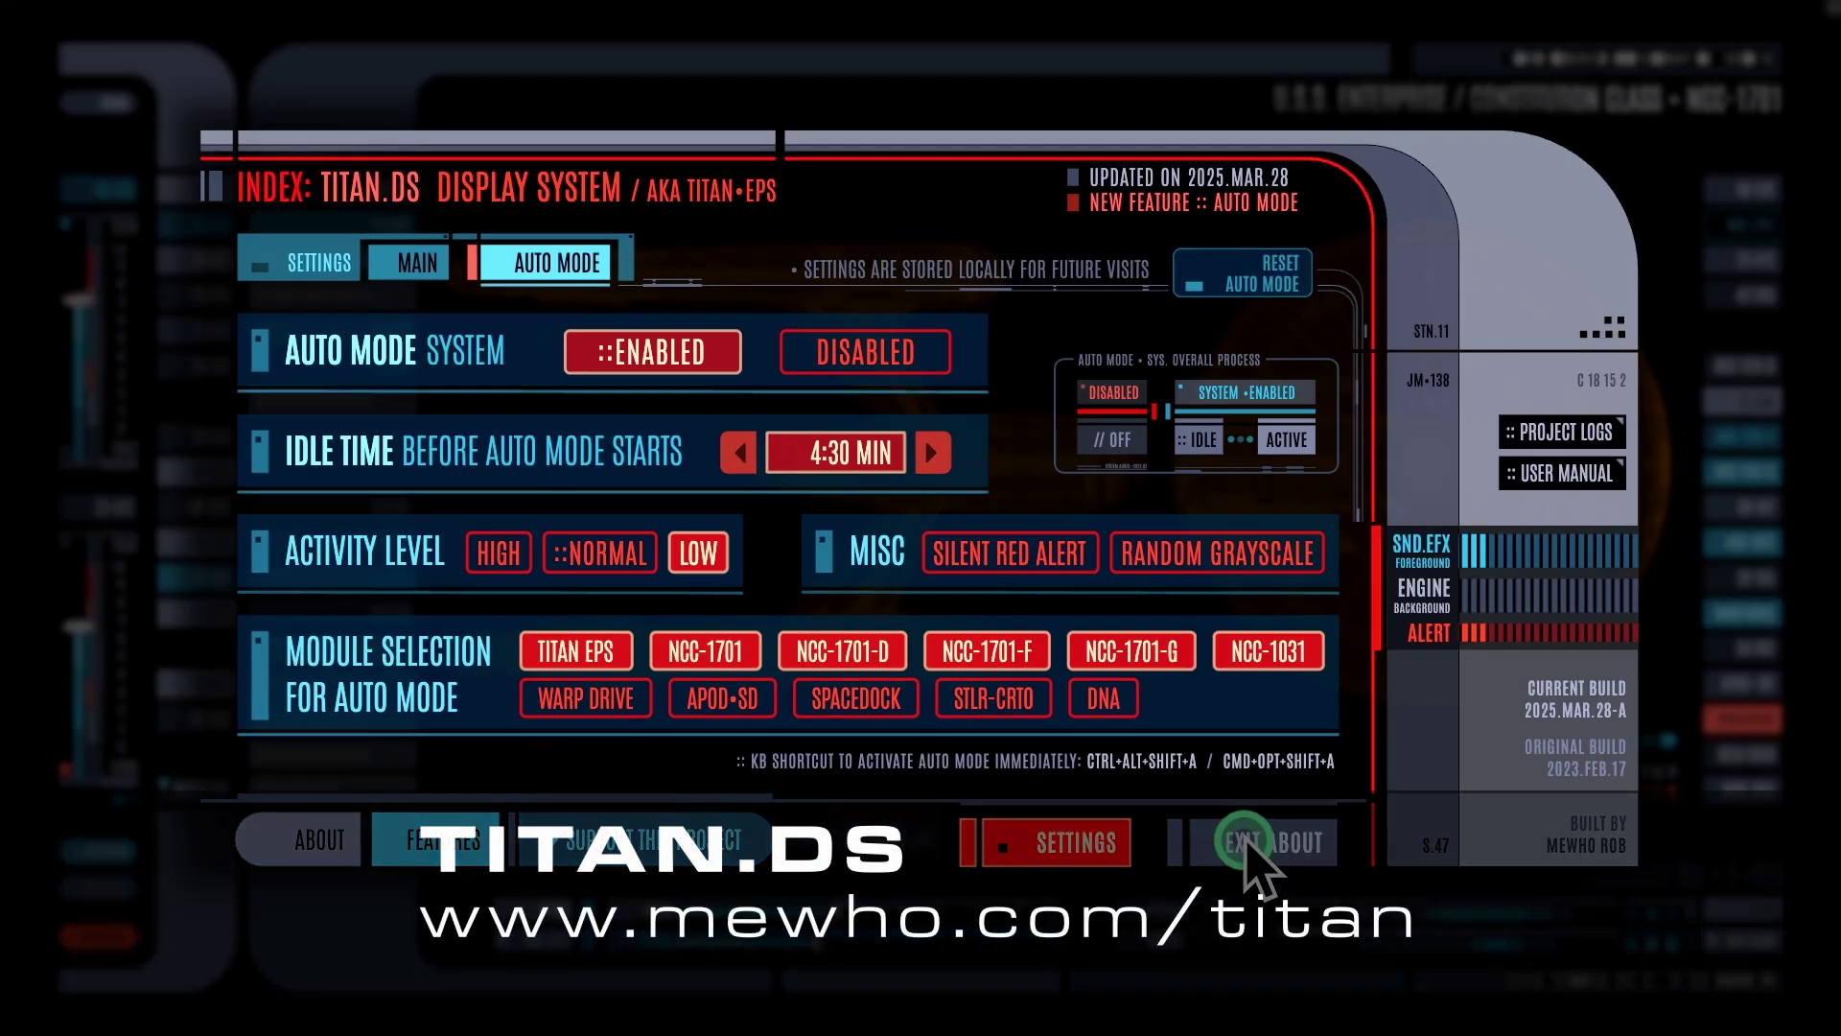
Exit the settings overlay and show the DNA module on the ship display.
left_click(1247, 842)
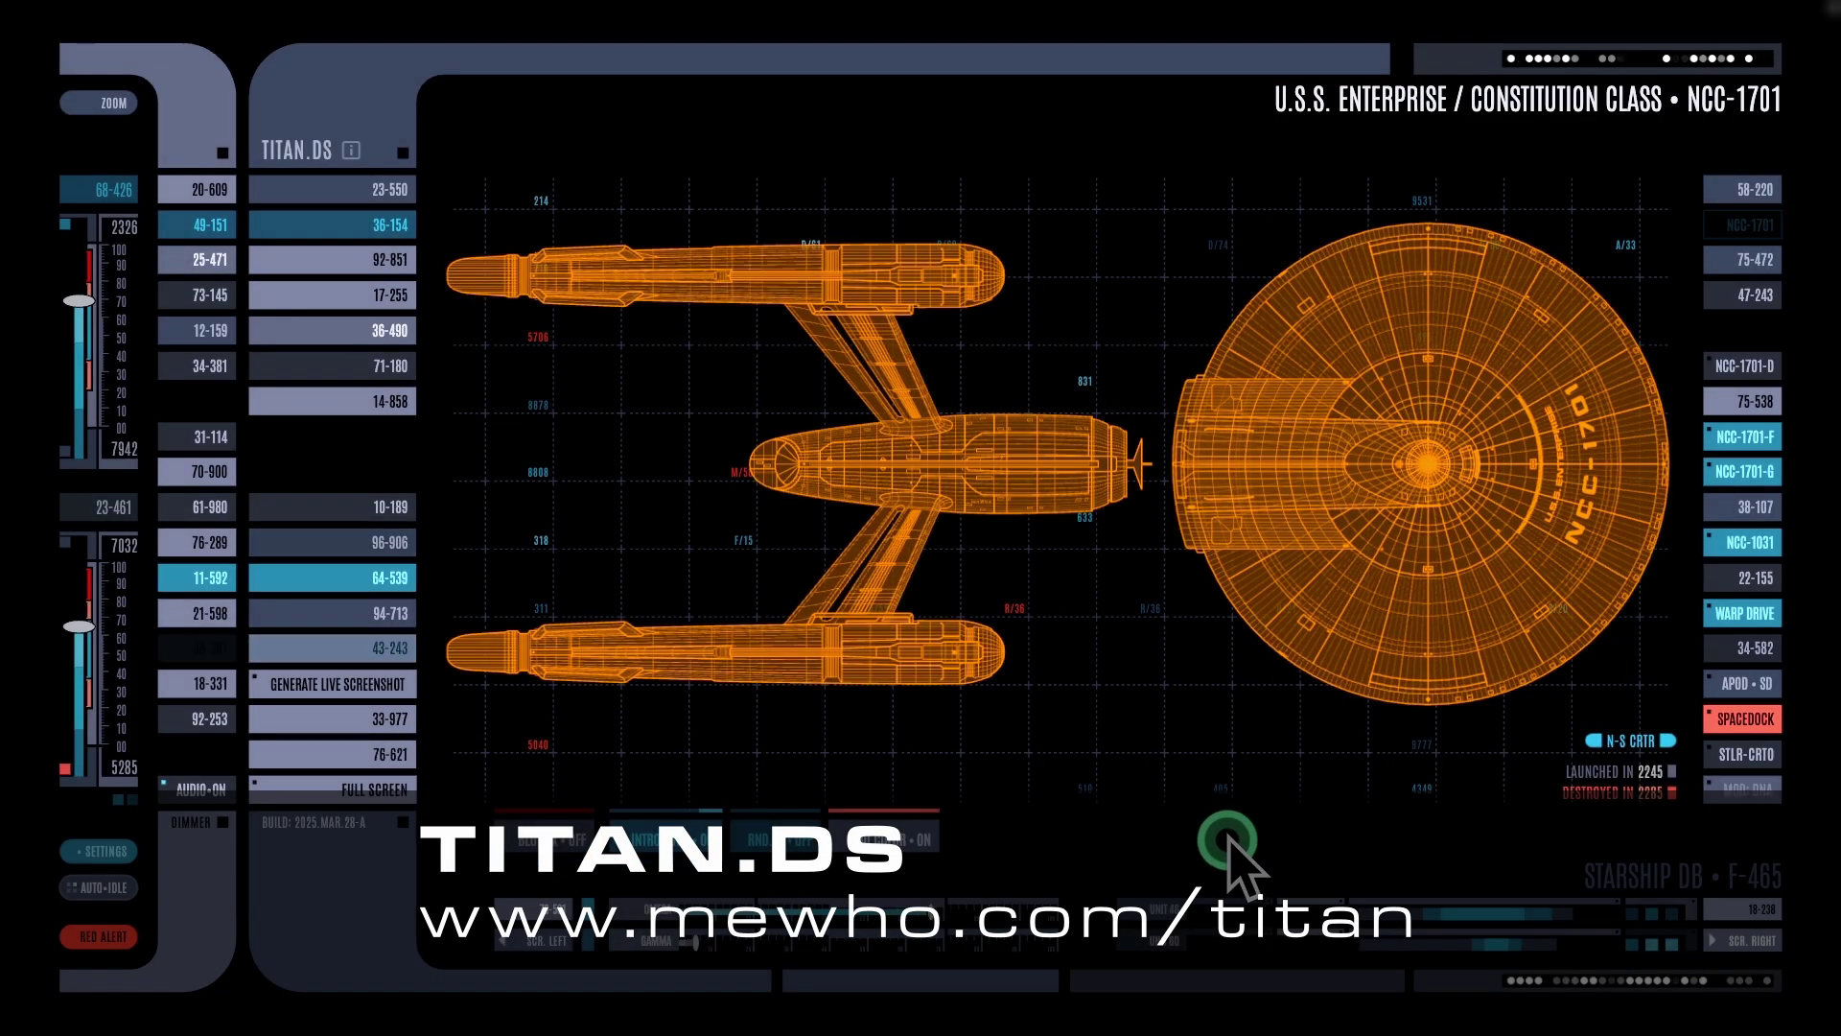
left_click(1745, 789)
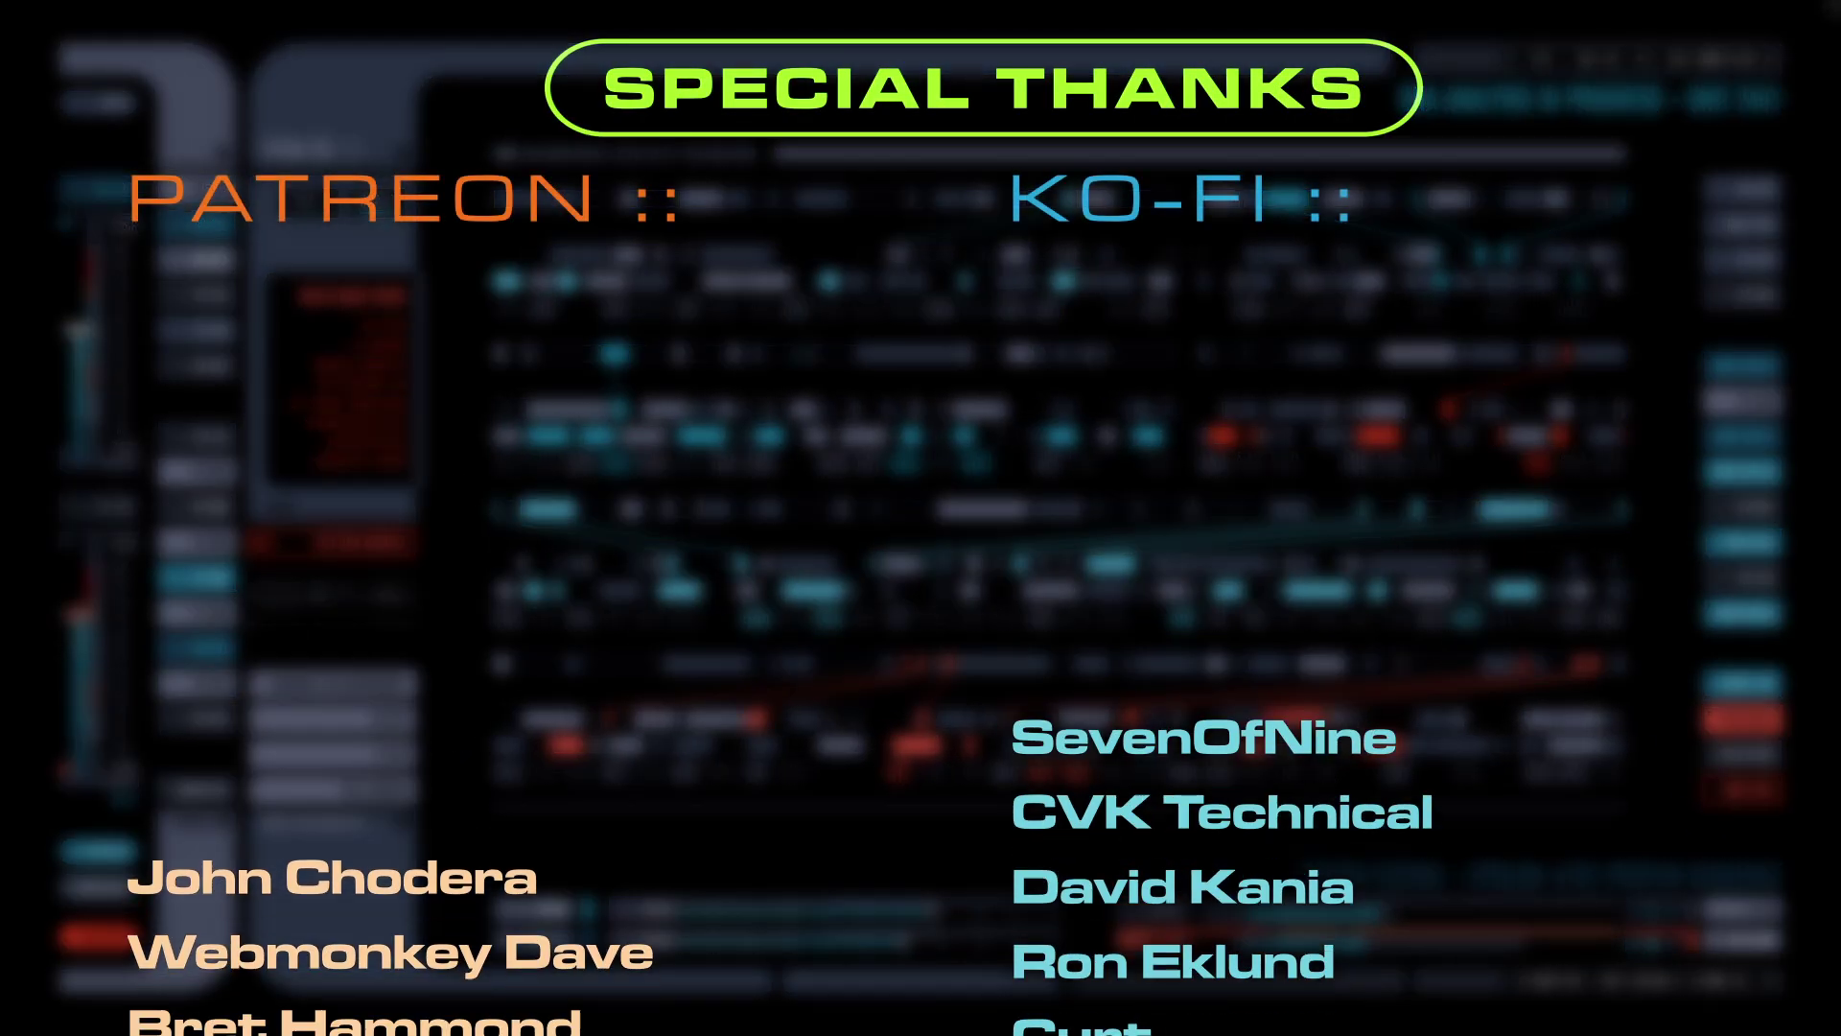